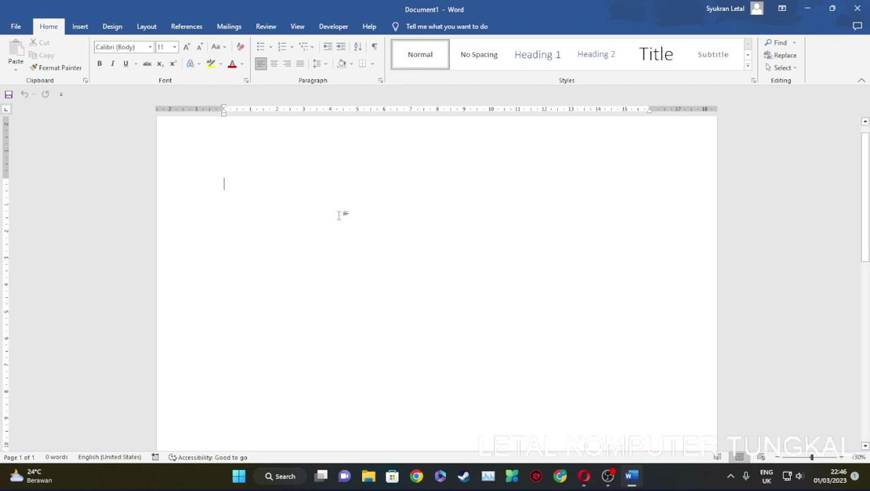
Step: Undo the last change on the blank Document1 page
key("ctrl+z")
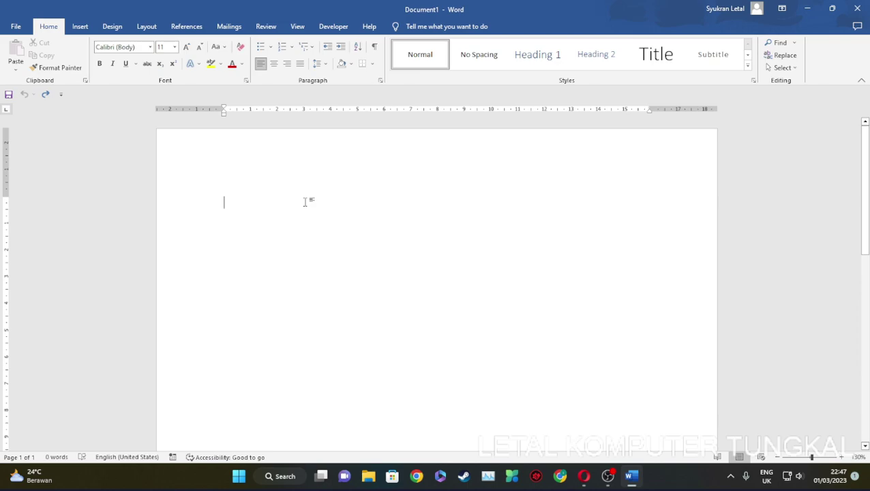
Step: Apply the Narrow margin preset (1.27 cm per side) and bring up the Shapes gallery
left_click(151, 29)
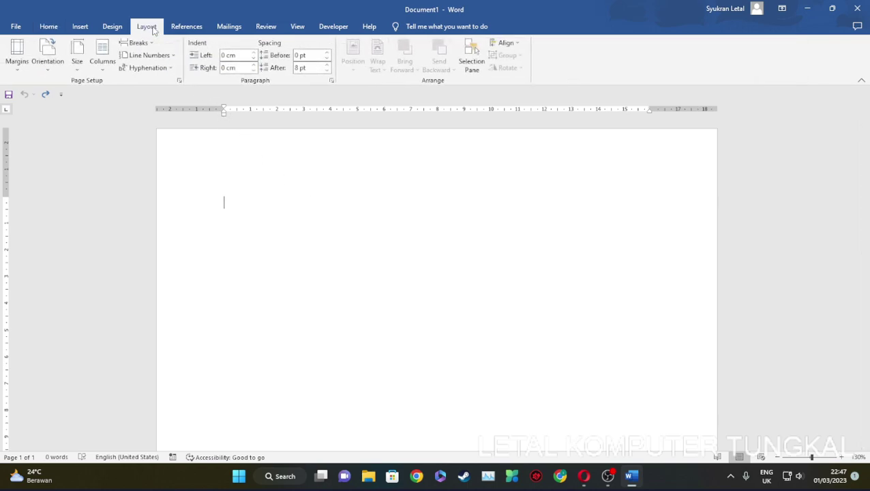
left_click(17, 55)
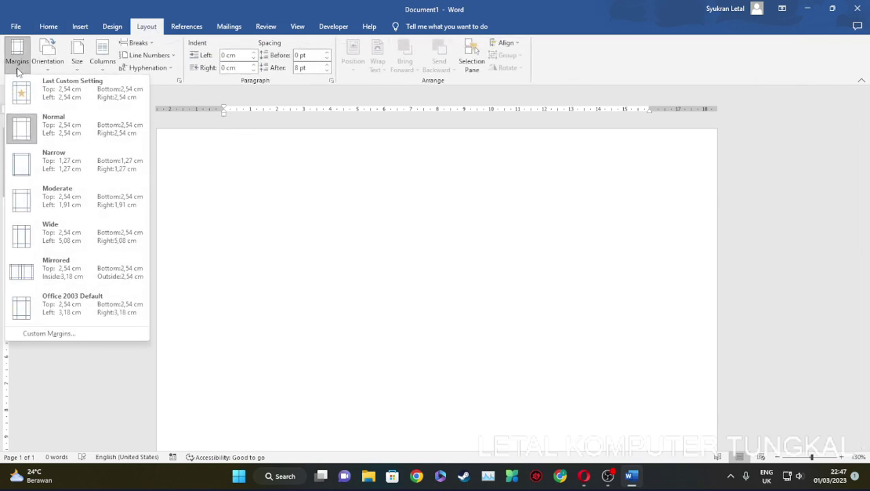
left_click(68, 162)
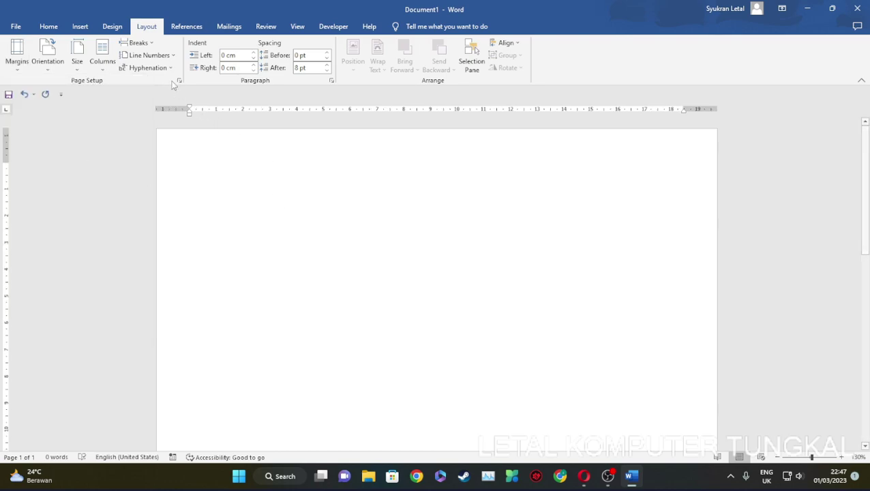
left_click(81, 27)
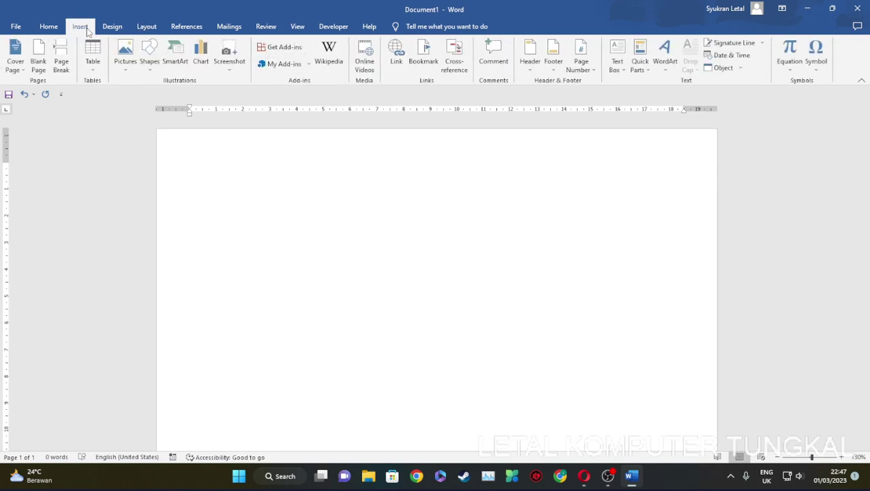
left_click(154, 66)
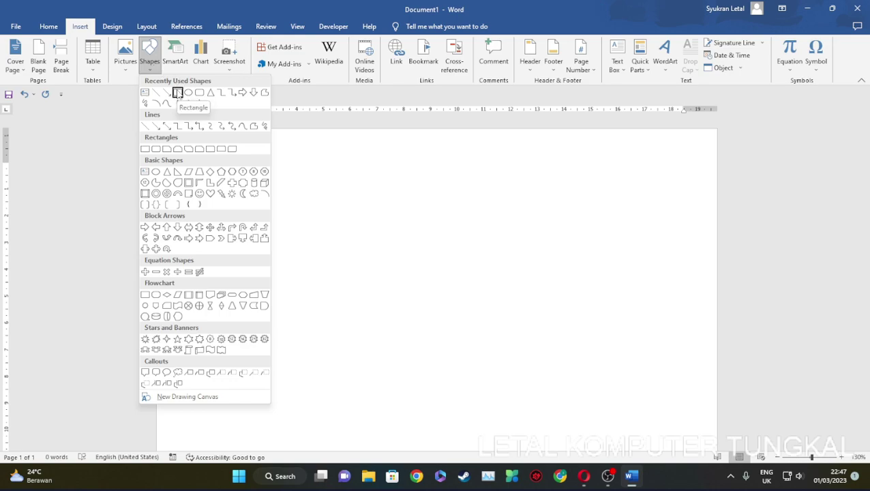
Step: Draw a rectangle across the page and align its top edge with the margin
left_click(177, 93)
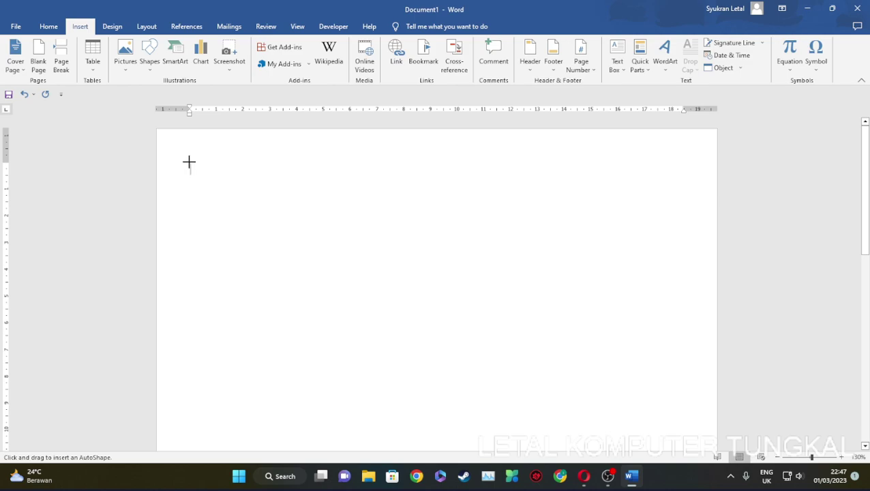
left_click_drag(189, 162, 660, 479)
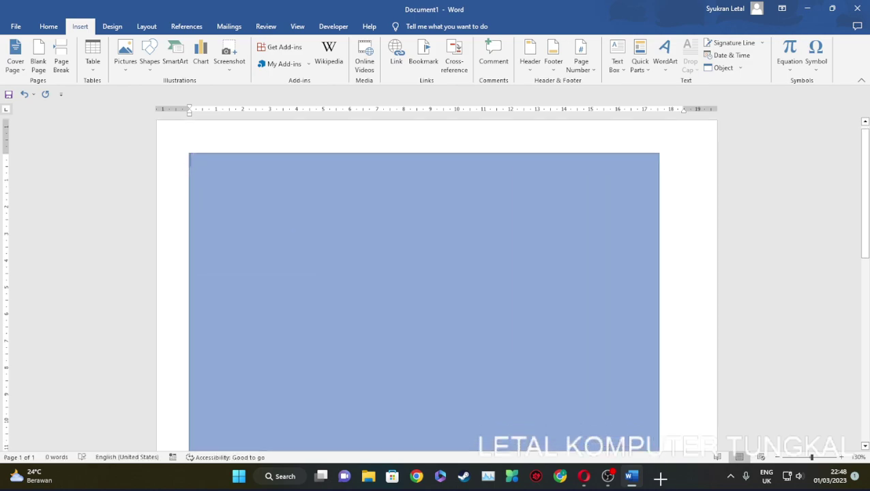
left_click_drag(660, 479, 677, 448)
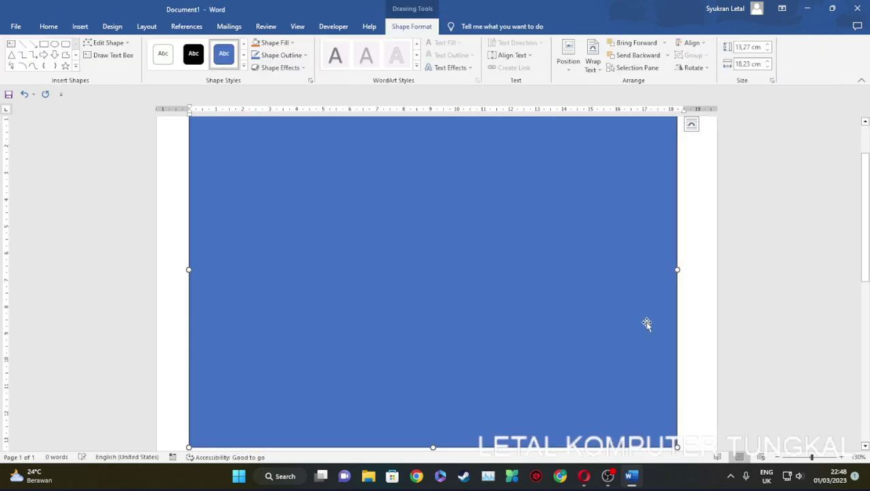
scroll(647, 323, "up", 1)
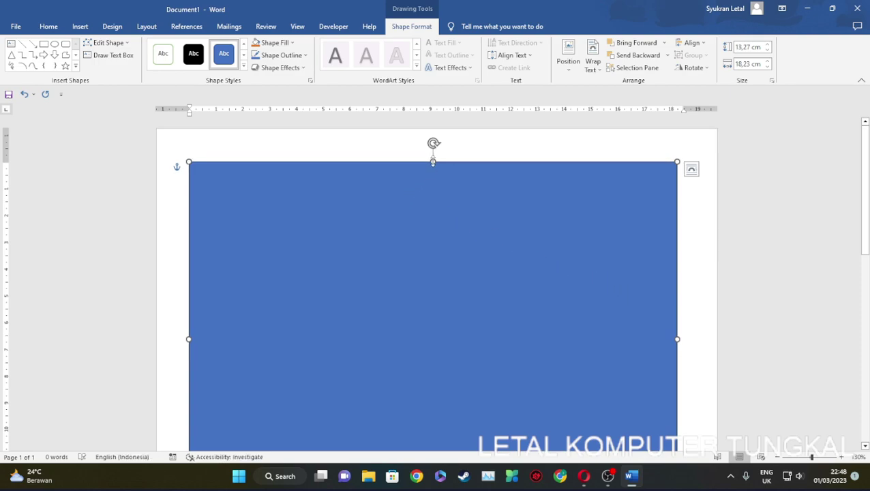
left_click_drag(433, 161, 435, 165)
Step: Stretch the rectangle's bottom edge down to the bottom margin
scroll(589, 241, "down", 3)
scroll(589, 241, "down", 5)
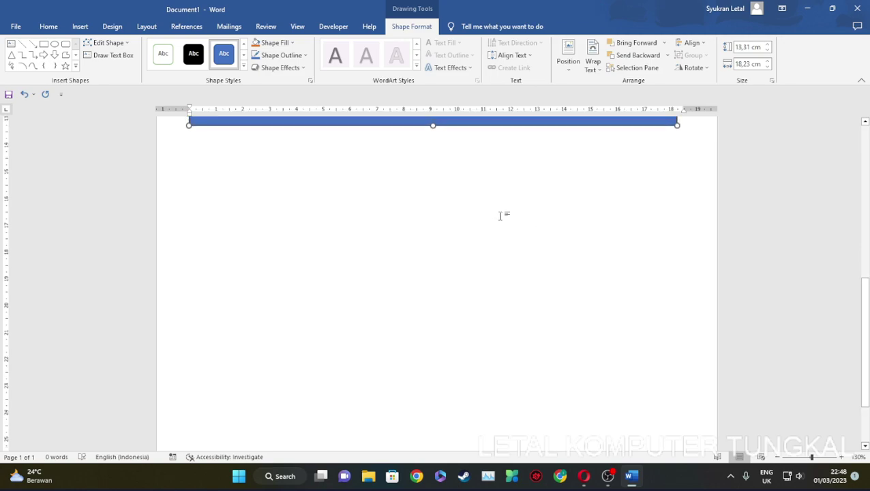
left_click_drag(433, 128, 424, 318)
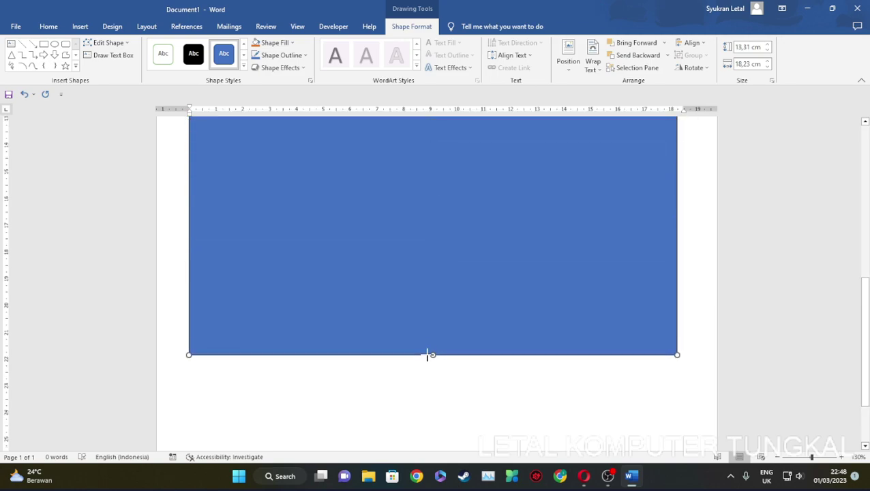
scroll(424, 318, "down", 5)
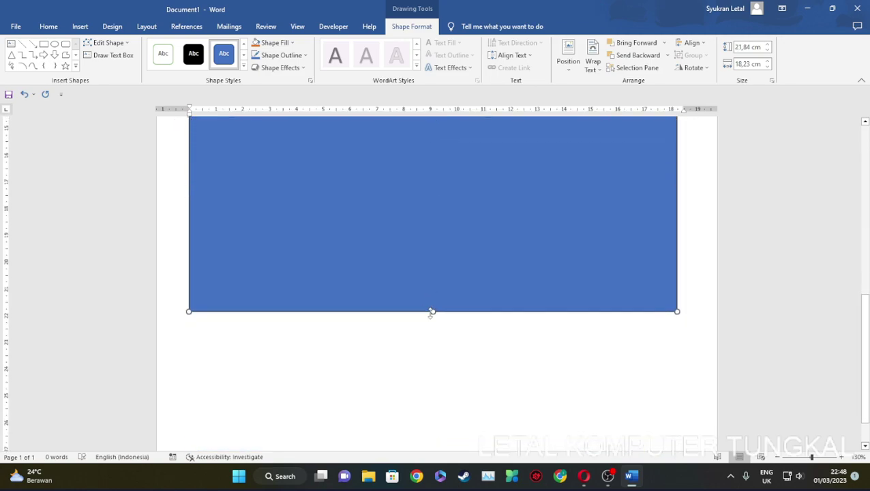
mouse_move(431, 264)
left_mouse_down()
mouse_move(434, 418)
mouse_move(436, 407)
left_mouse_up()
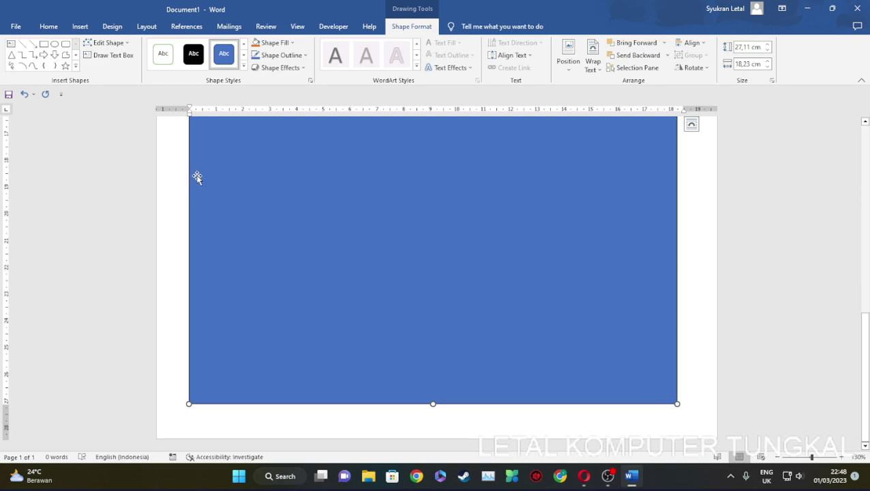
Step: Adjust the left and right edges so the rectangle measures 27.11 × 18.4 cm
scroll(568, 215, "up", 3)
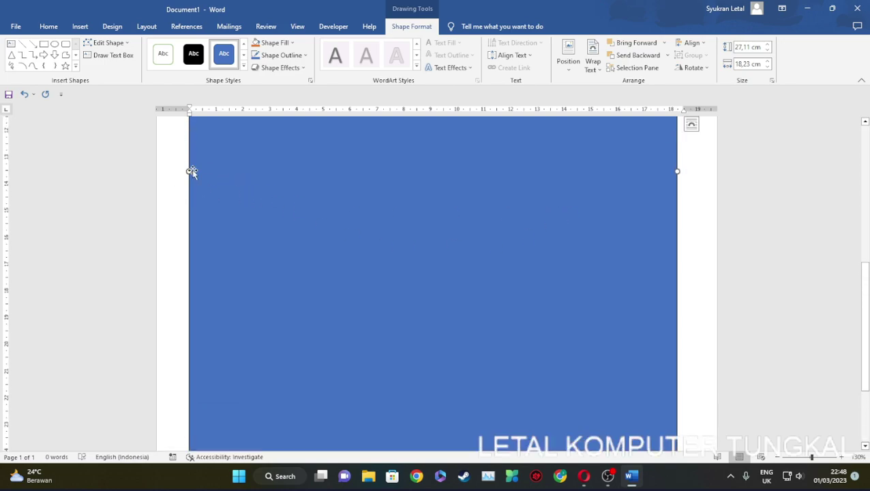
left_click_drag(191, 171, 193, 171)
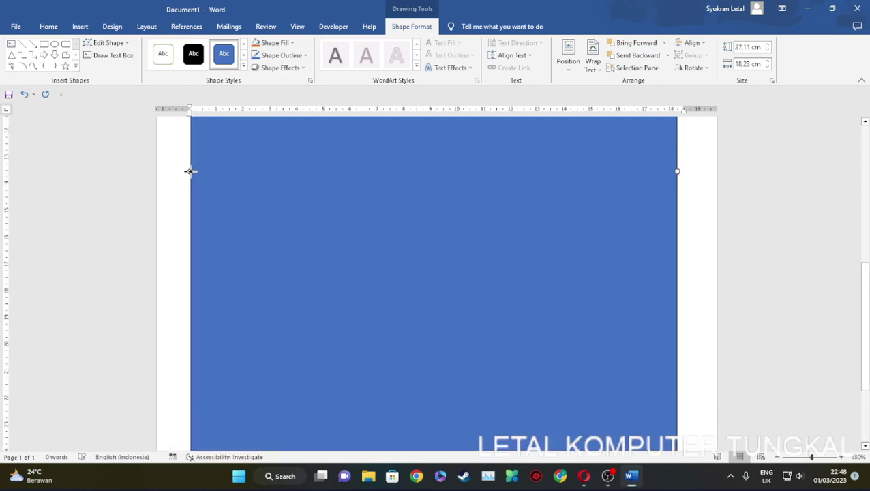
scroll(291, 206, "down", 2)
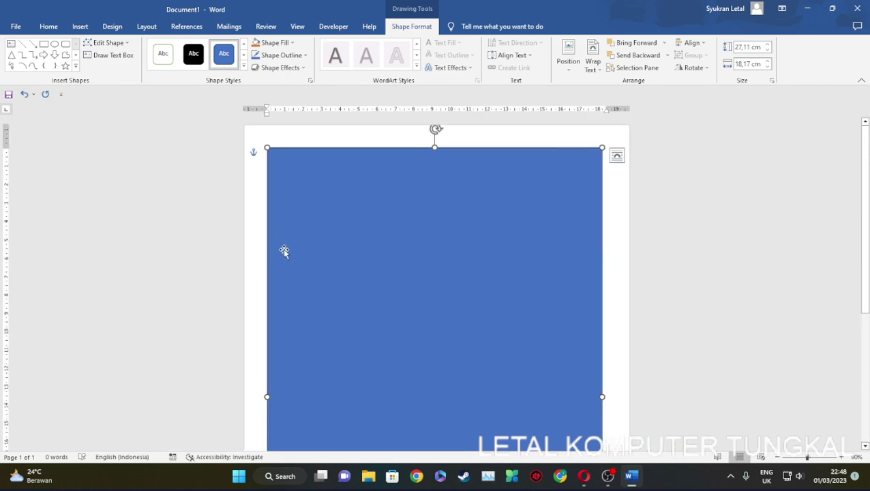
left_click_drag(267, 397, 265, 396)
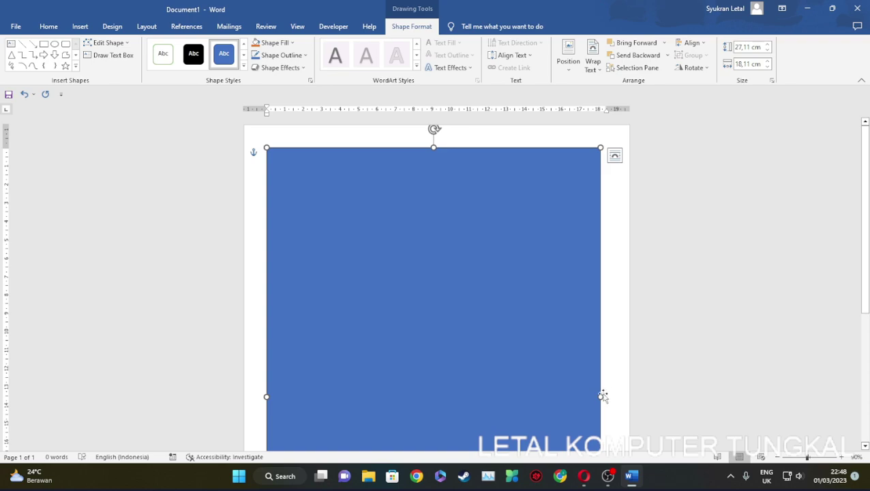
left_click_drag(602, 396, 607, 396)
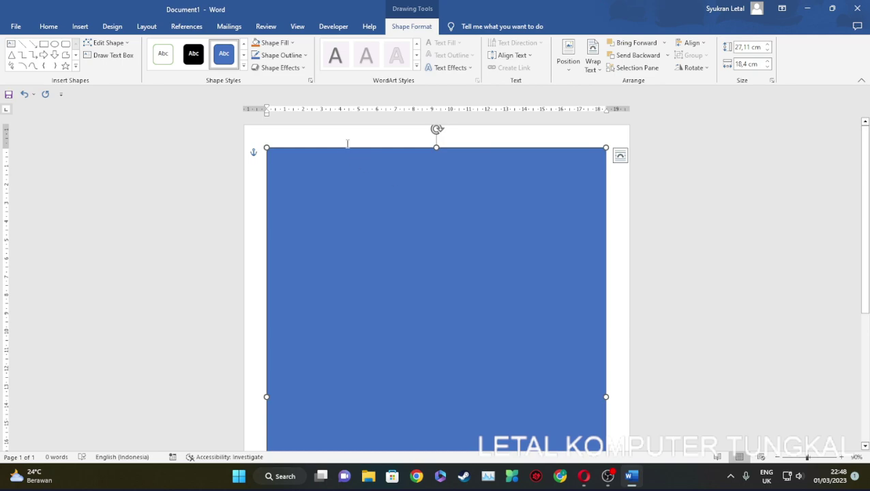
Step: Remove the rectangle's blue fill and set its outline compound type to double
left_click(293, 43)
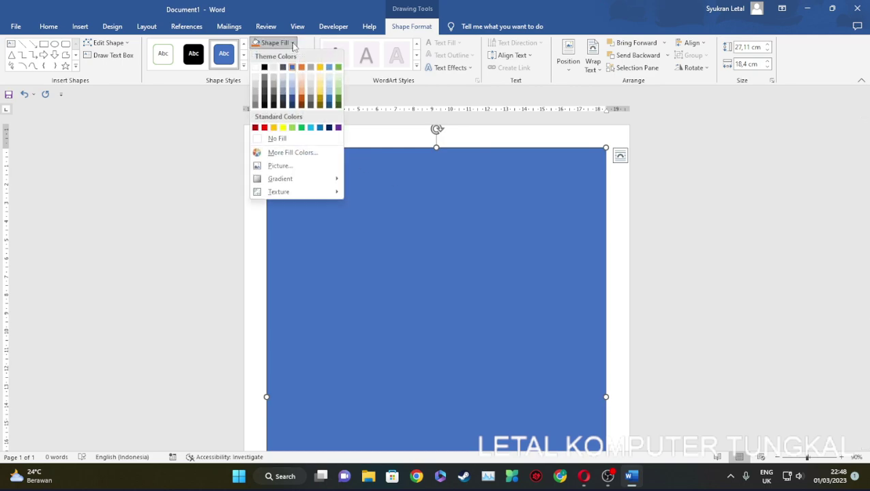
left_click(277, 138)
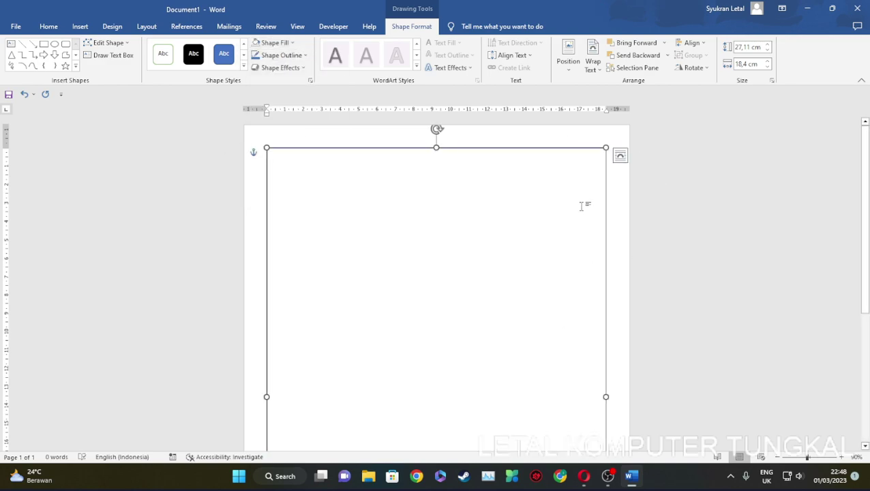
scroll(581, 206, "up", 4, "ctrl")
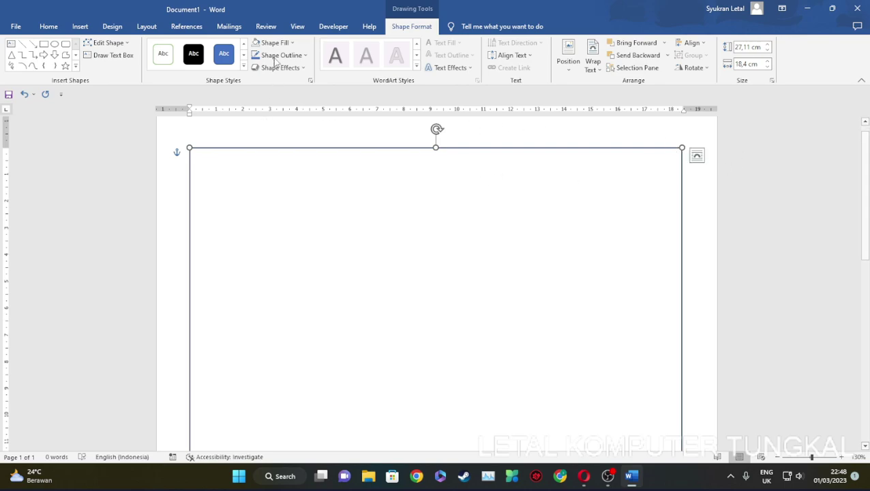
left_click(300, 55)
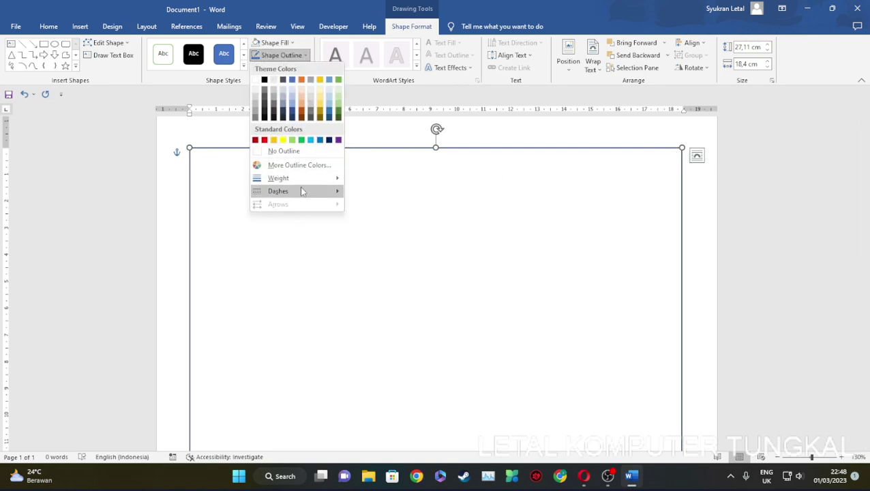
mouse_move(294, 178)
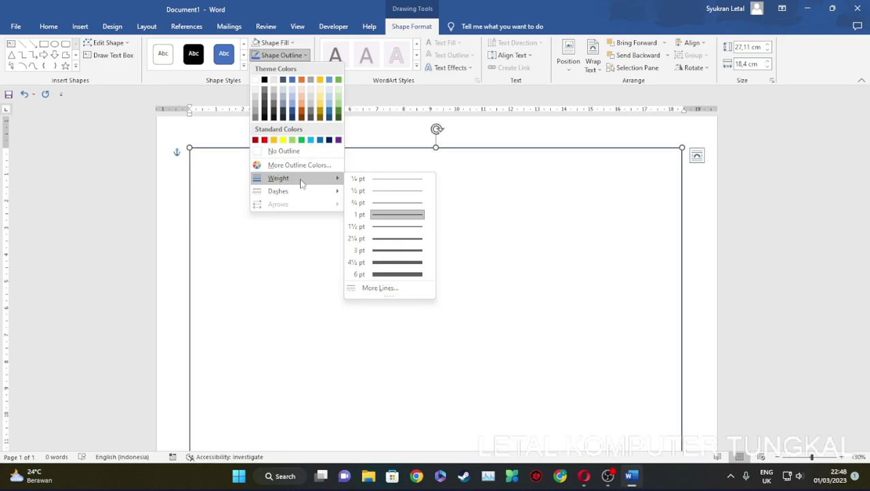
left_click(380, 289)
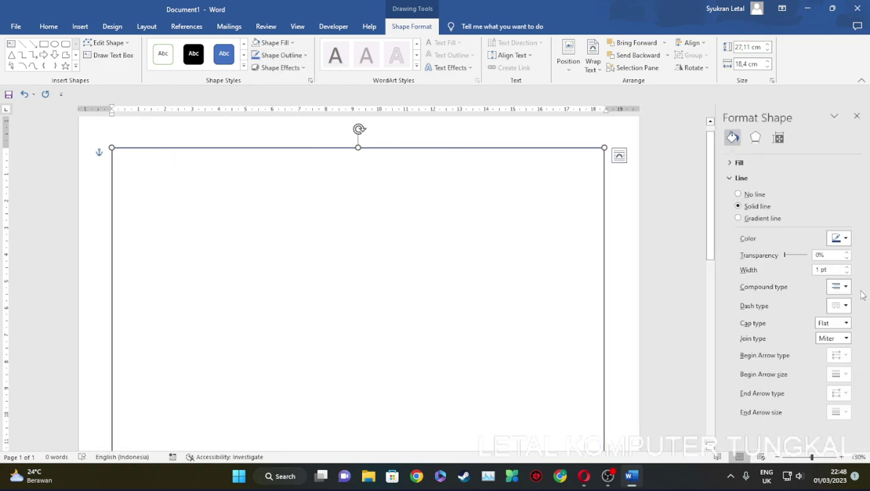
left_click(845, 287)
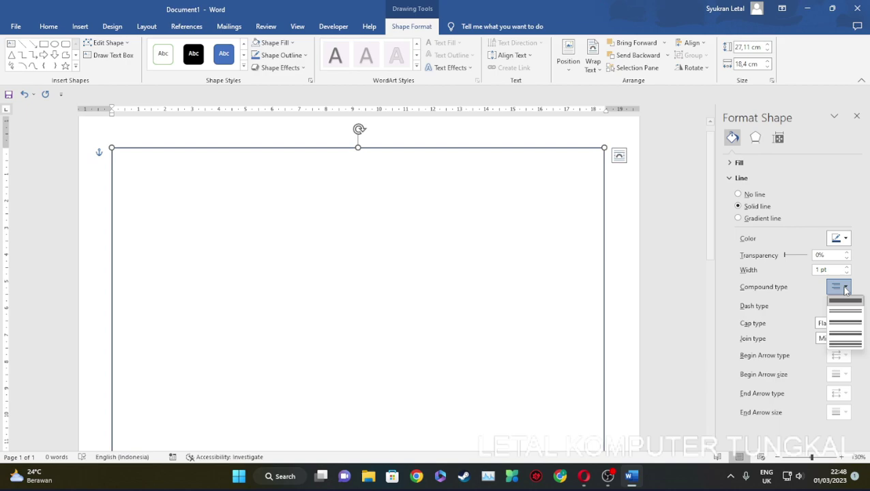
left_click(849, 337)
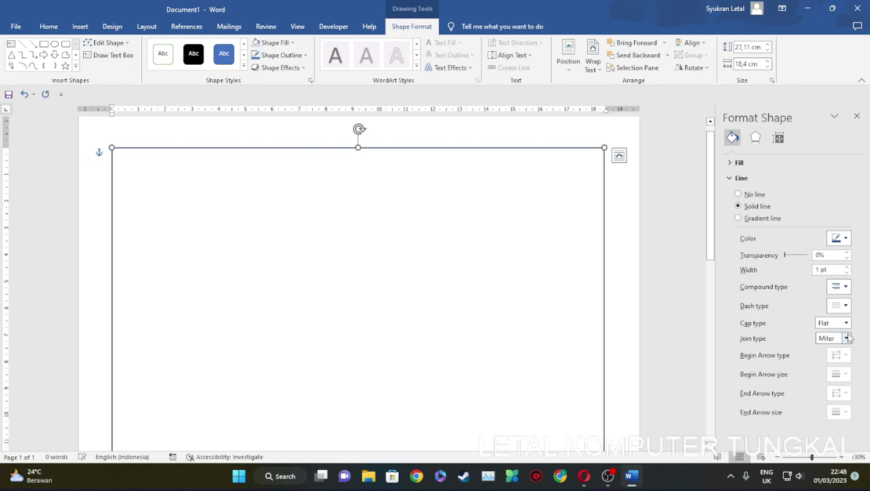
Step: Increase the outline width toward 4 pt and reapply the double compound line
left_click(847, 267)
left_click(847, 267)
left_click(847, 267)
left_click(847, 267)
left_click(846, 267)
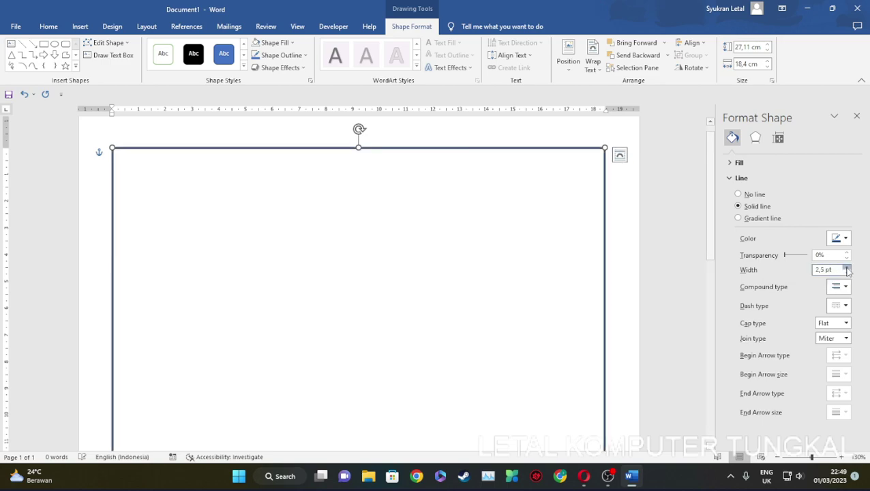
left_click(847, 266)
left_click(847, 266)
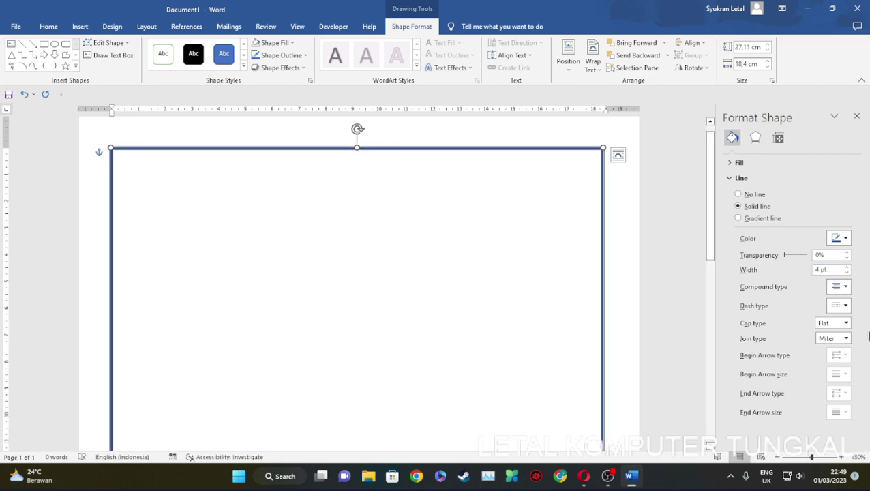
left_click(847, 287)
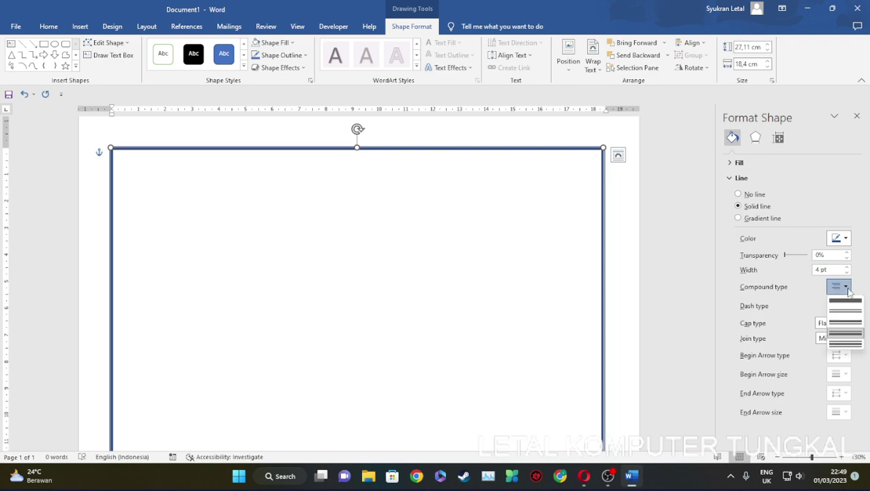
left_click(847, 330)
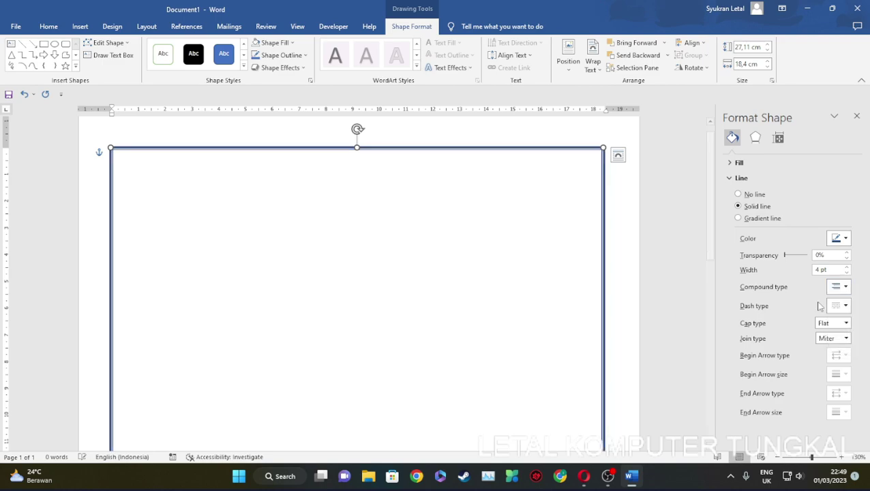
Step: Set the outline weight to 4½ pt, then to 6 pt
left_click(306, 55)
mouse_move(279, 178)
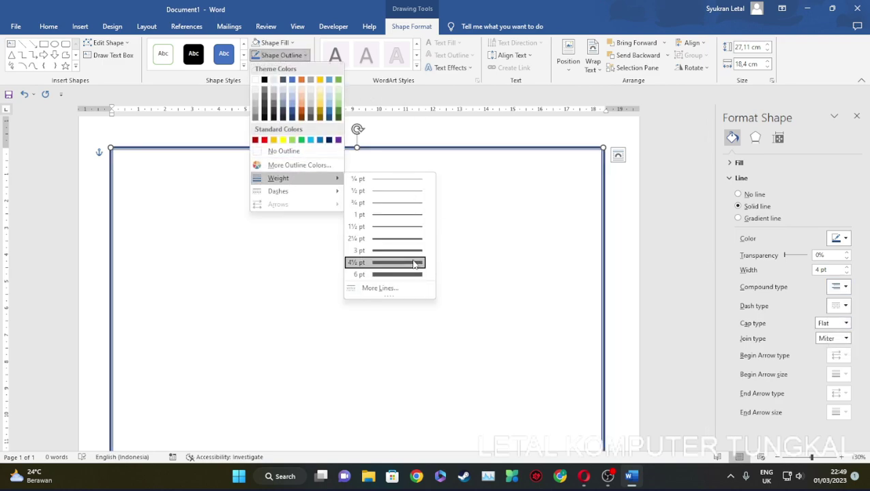
left_click(412, 260)
left_click(281, 55)
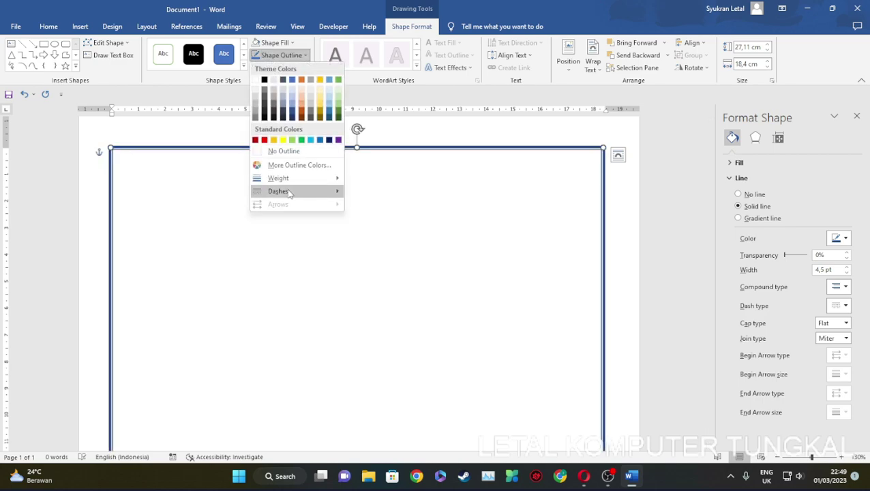
left_click(420, 269)
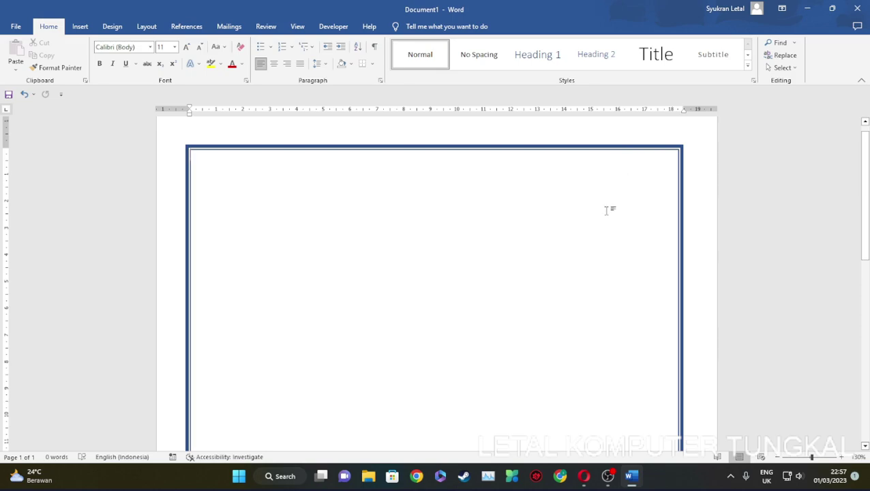
Step: Draw a small text box (about 4.27 × 4.69 cm) in the frame's top-left corner
left_click(86, 28)
left_click(156, 68)
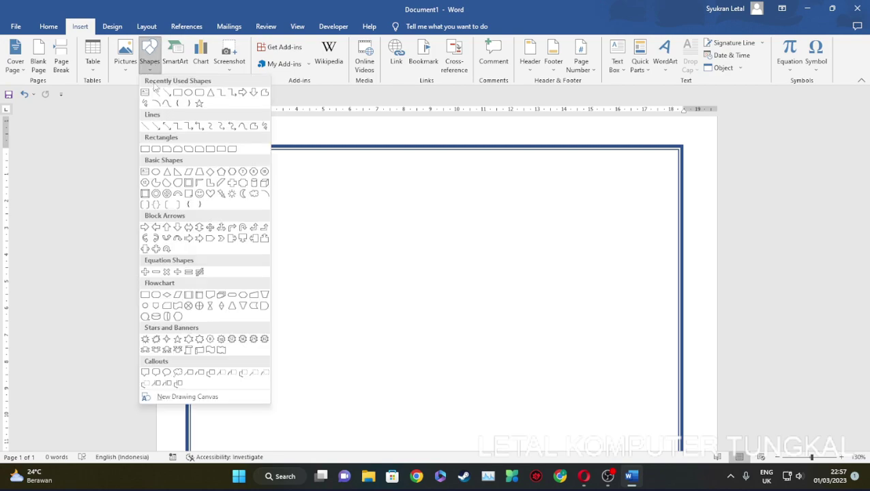
left_click(144, 92)
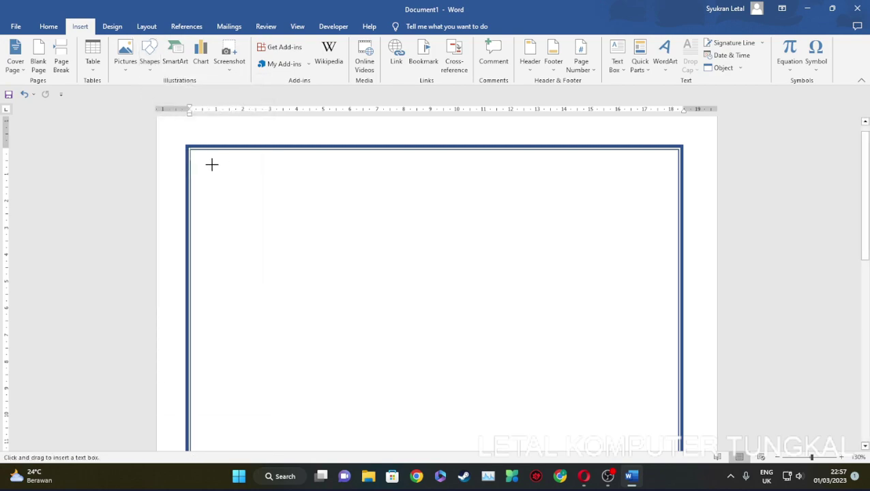
left_click_drag(211, 164, 337, 278)
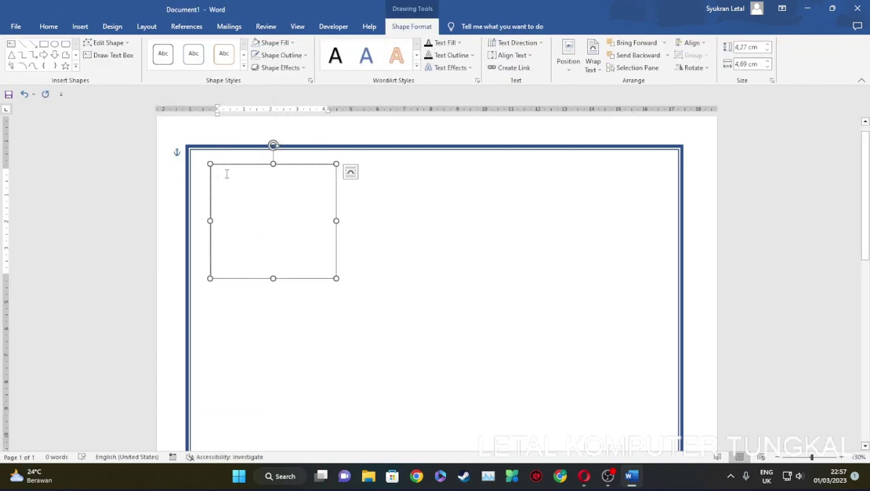
Step: Bring up the full Symbol dialog via Insert > Symbol > More Symbols
left_click(81, 27)
left_click(816, 55)
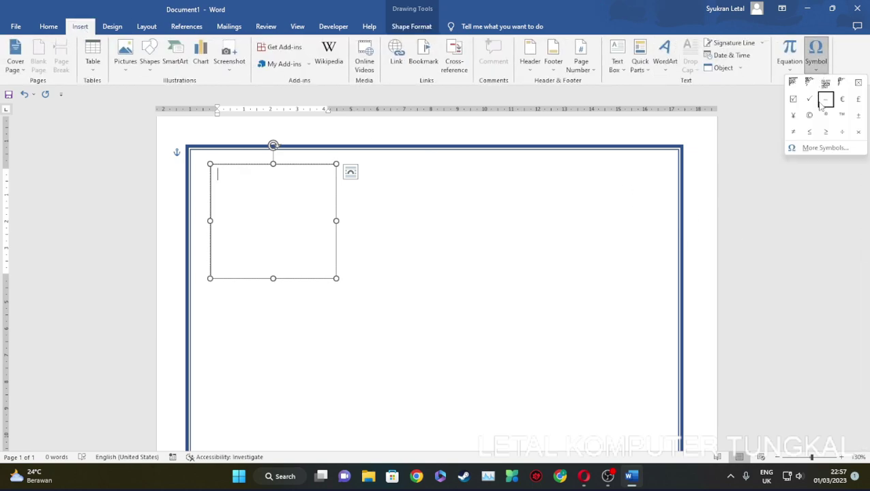
left_click(819, 148)
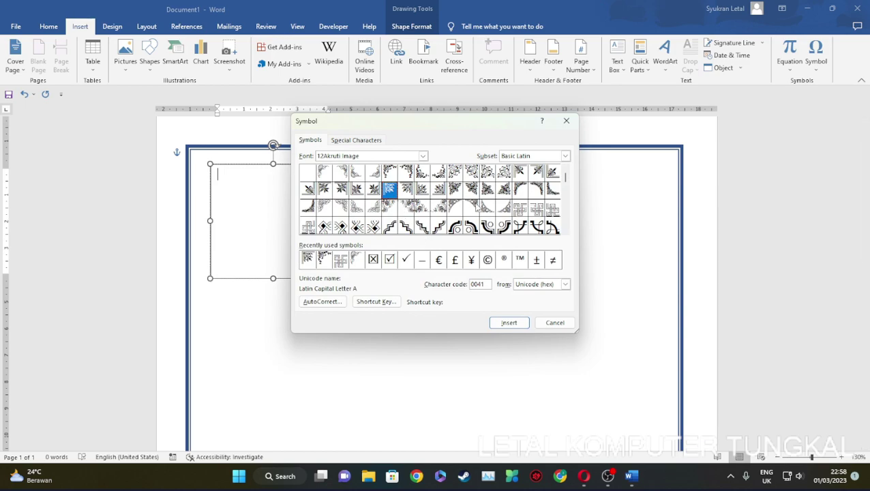
Step: Insert the top-left floral corner ornament from the 12Akruti Image font, then close the dialog
left_click(423, 156)
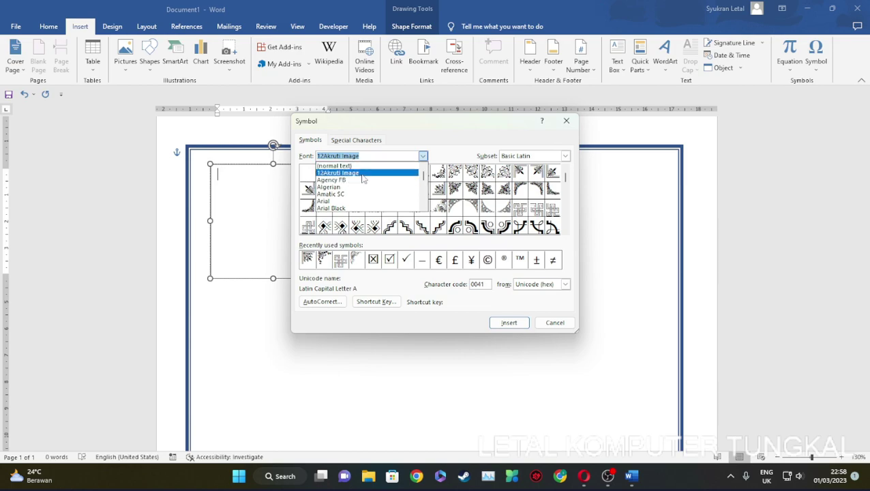
left_click(369, 174)
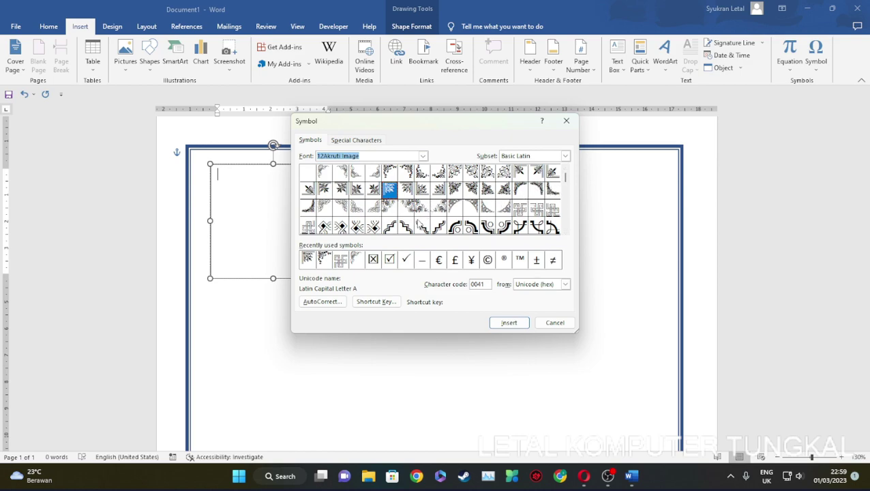
left_click(438, 171)
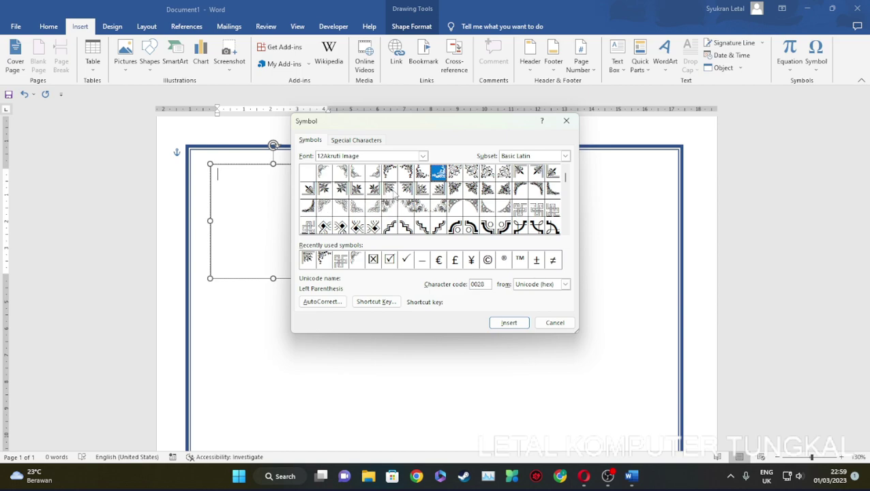
left_click(393, 194)
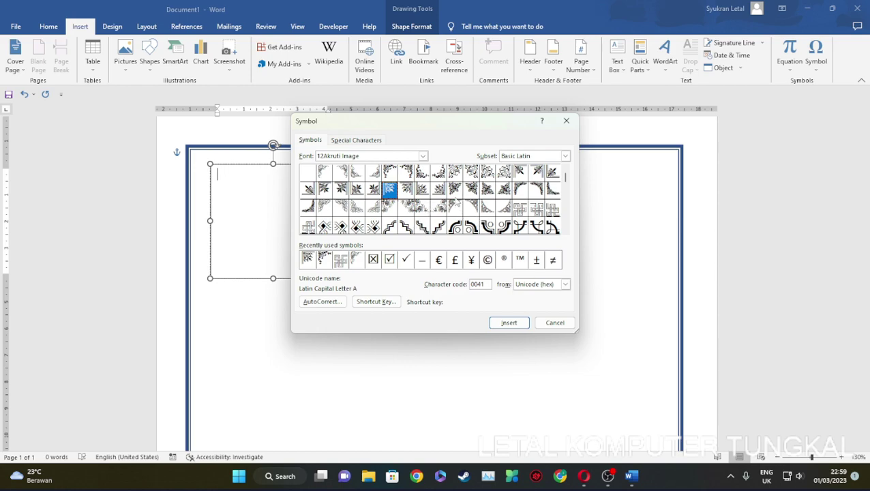
left_click(511, 323)
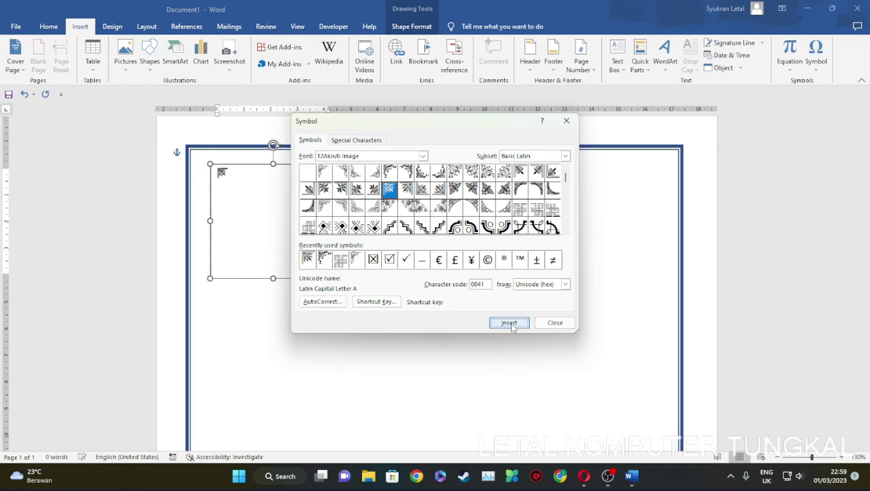
left_click(554, 324)
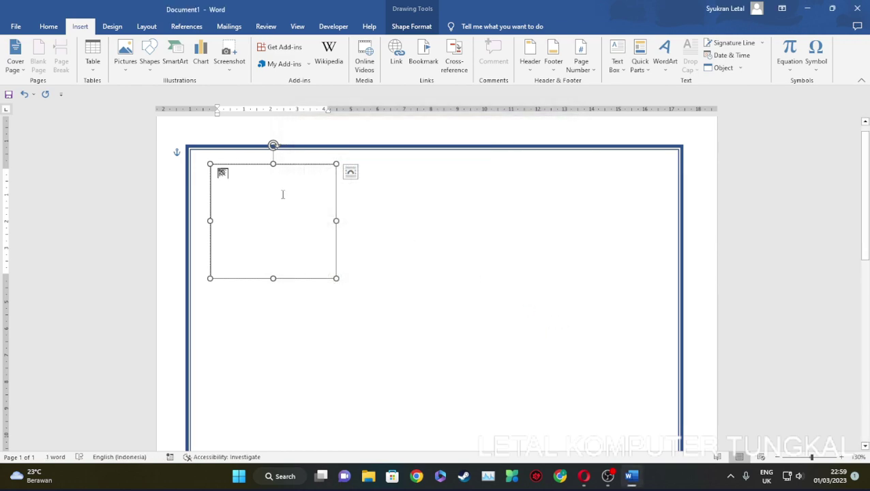
Step: Select the ornament and raise its font size to 65, then to 75
double_click(233, 173)
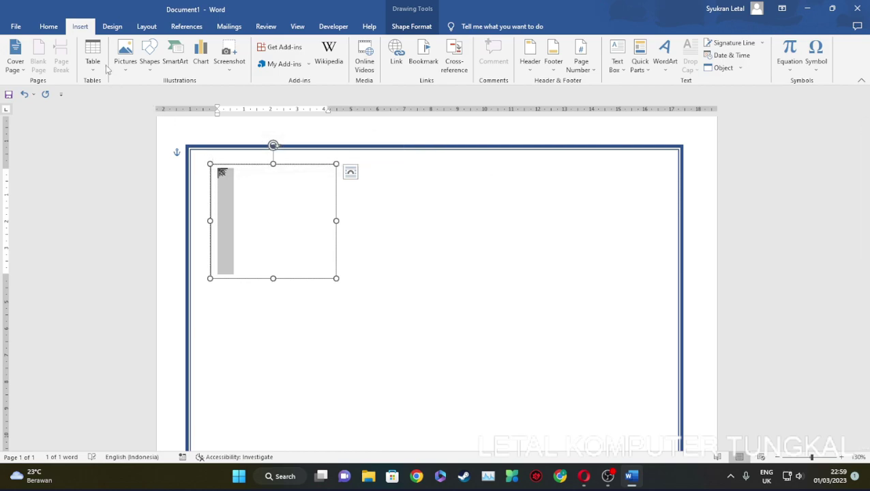
left_click(49, 27)
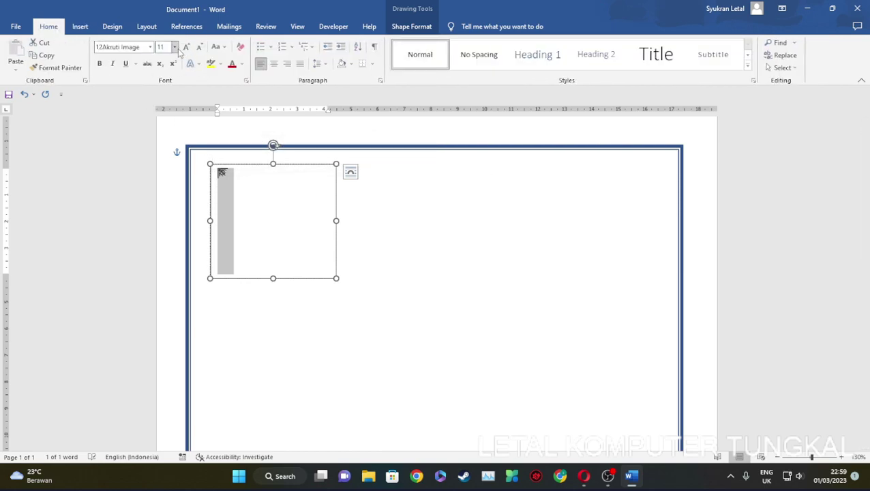
left_click(169, 47)
type("65")
key("Return")
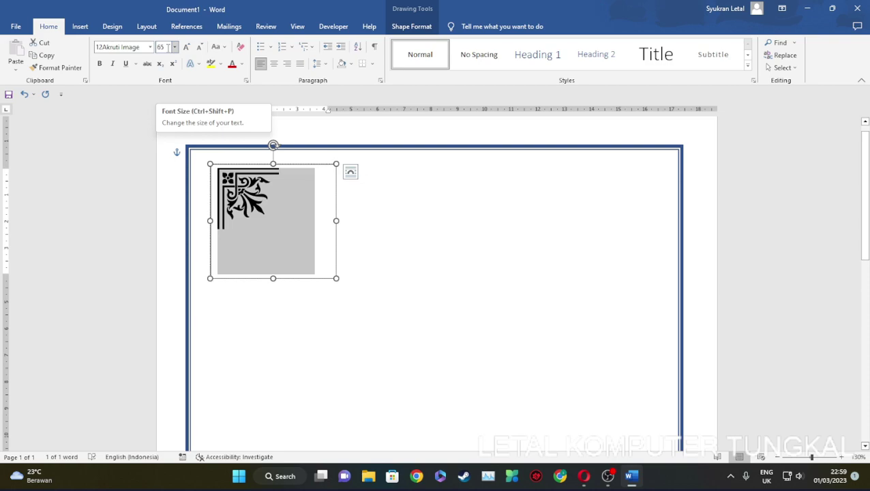
left_click(165, 47)
type("7")
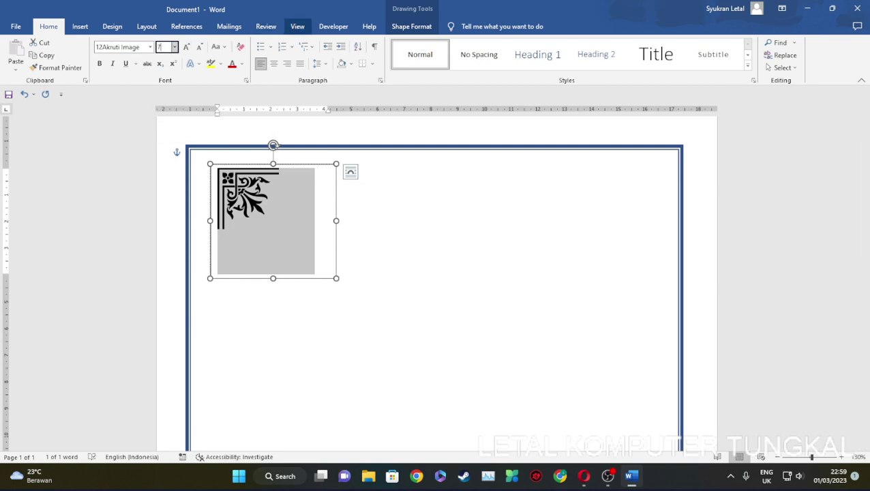
key("Return")
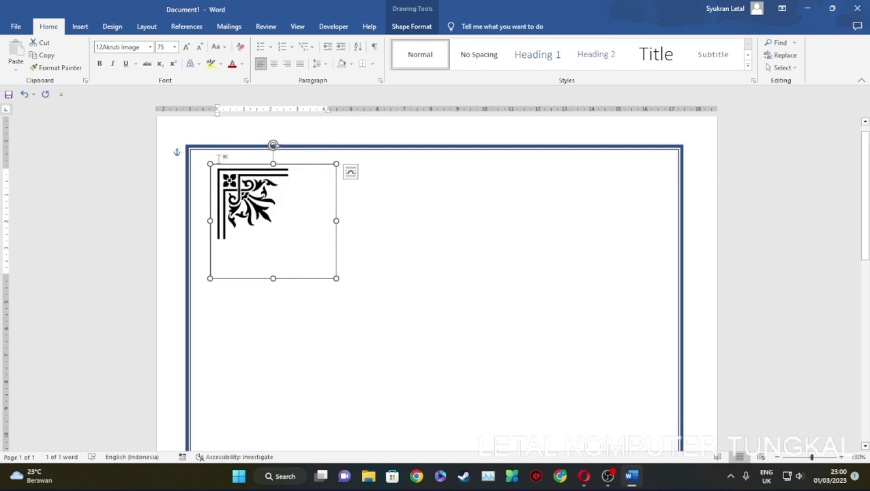
Step: Remove the outline around the ornament's text box
left_click(411, 26)
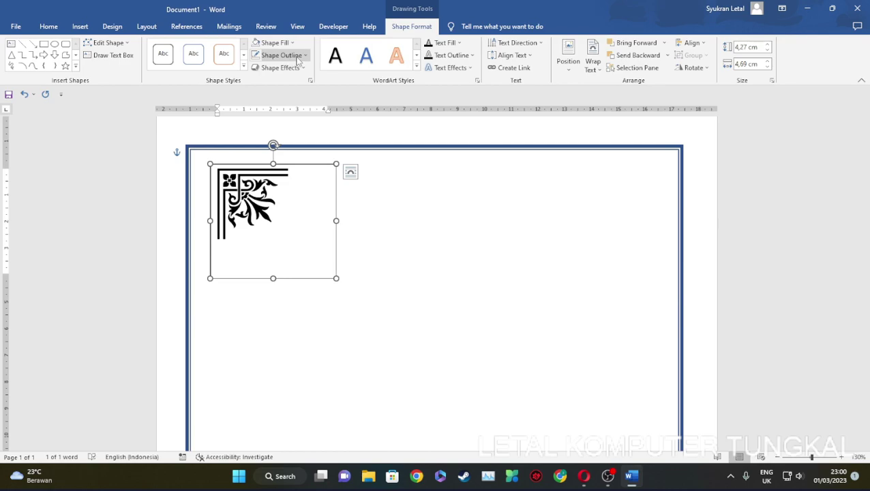
left_click(298, 61)
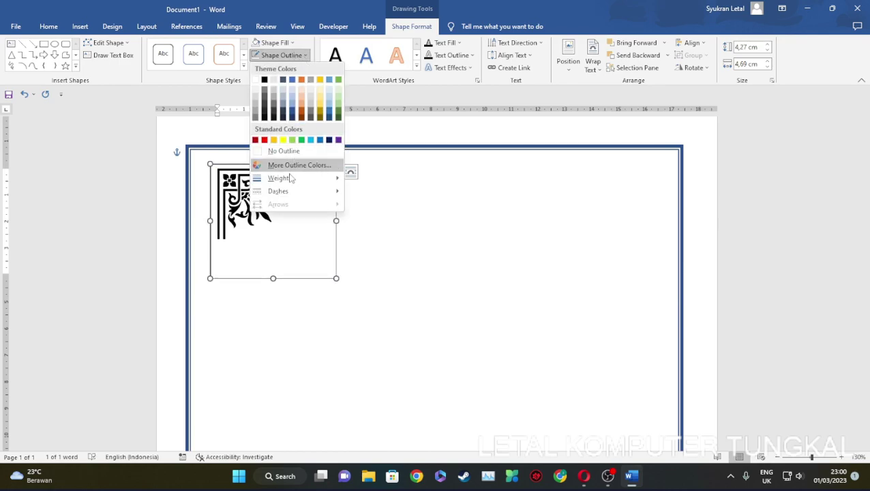
left_click(284, 150)
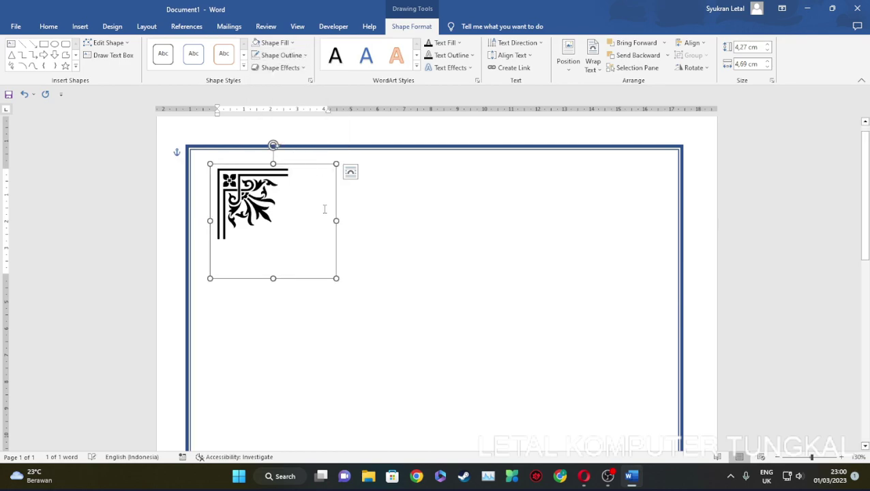
left_click(375, 226)
Step: Drag the ornament into the border's top-left corner
left_click(252, 195)
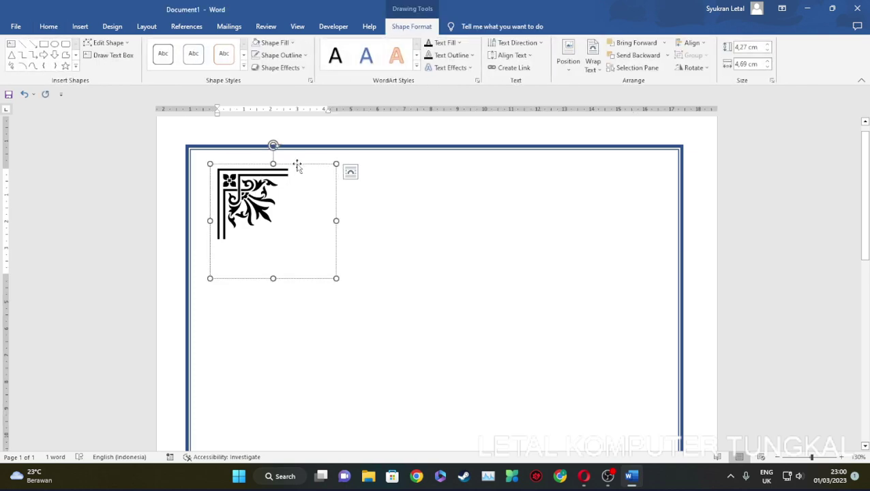
left_click(375, 225)
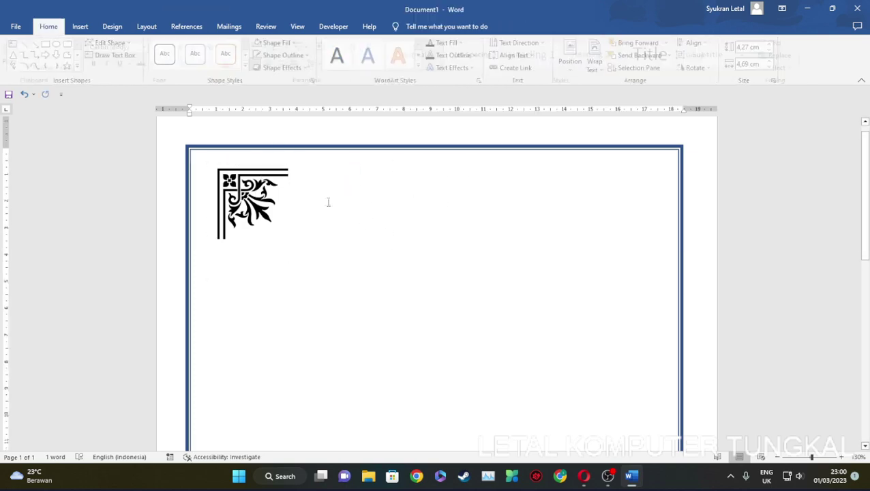
left_click(292, 169)
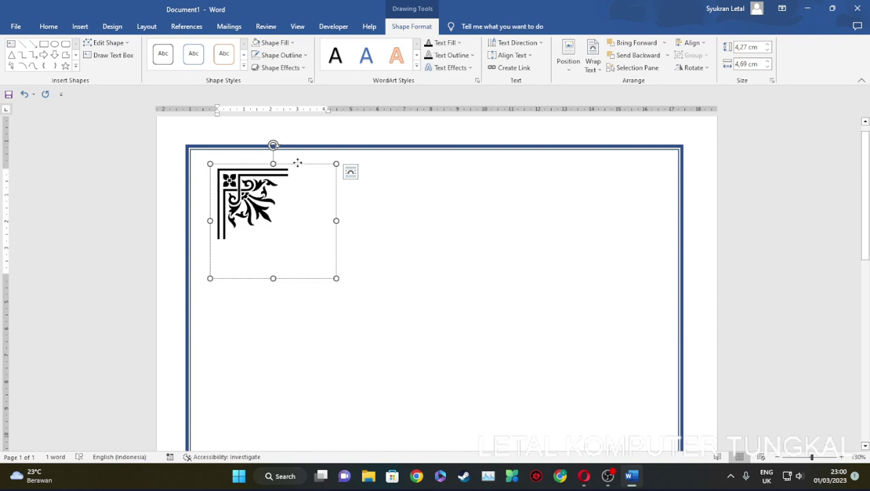
left_click_drag(298, 163, 268, 147)
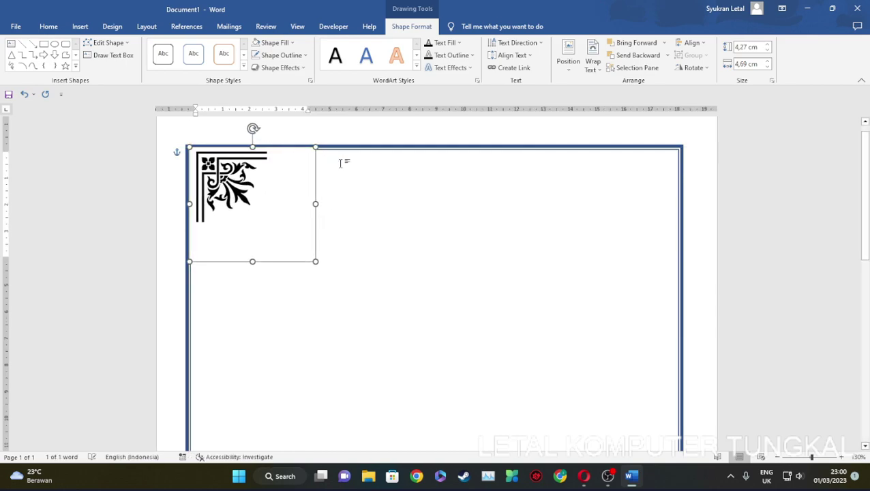
key("Left")
key("Left")
key("Left")
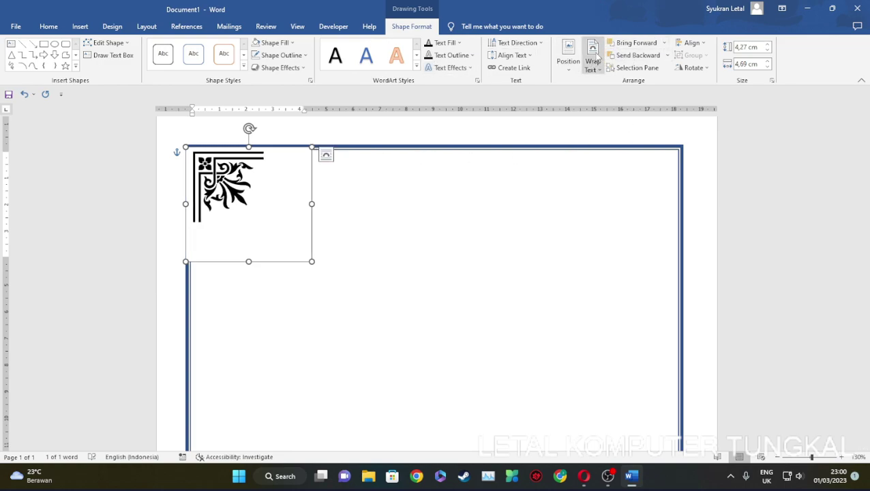
Step: Set the ornament to Behind Text wrapping and nudge it up and left onto the border corner
left_click(594, 60)
left_click(607, 148)
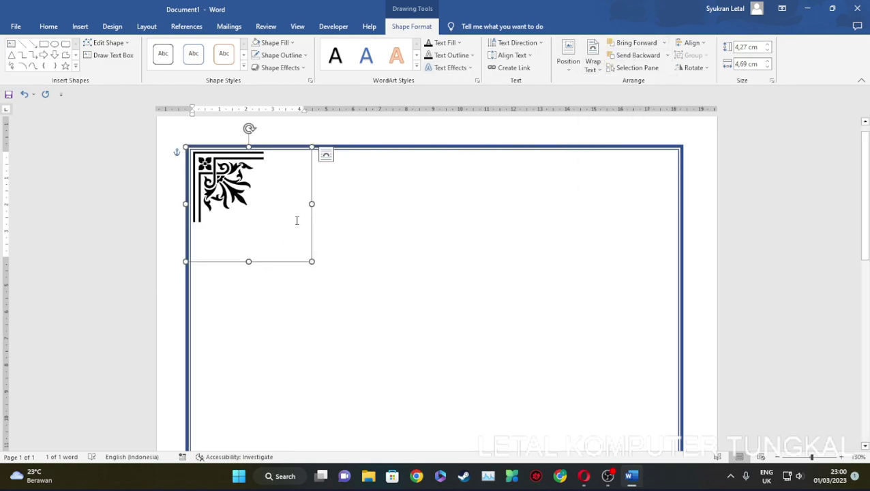
key("Left")
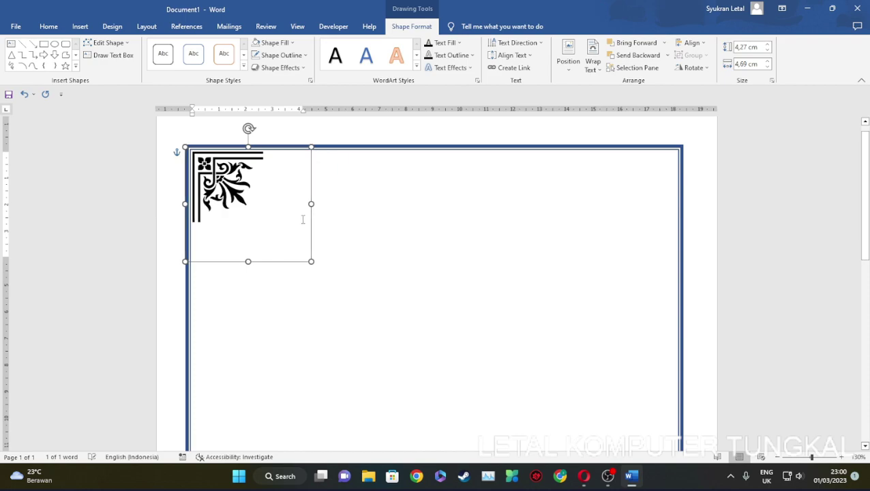
key("Left")
key("Left")
key("Left")
key("Up")
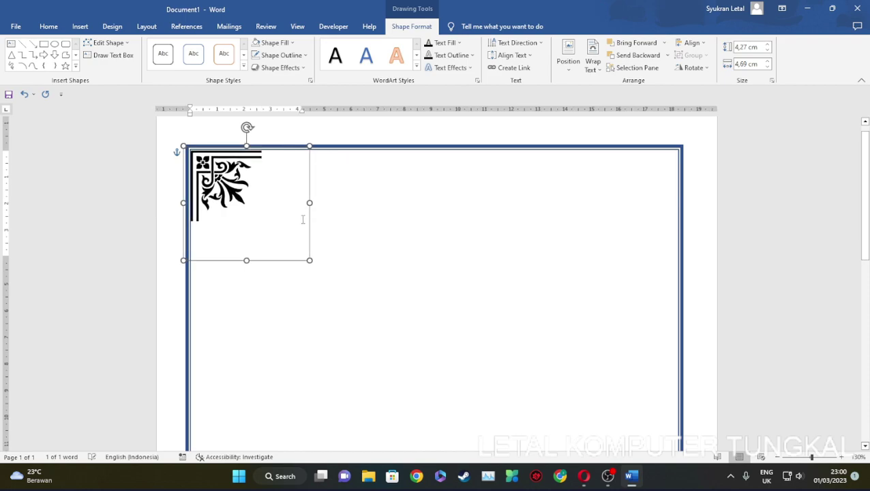
key("Up")
key("Up")
key("Left")
key("Up")
key("Left")
key("Left")
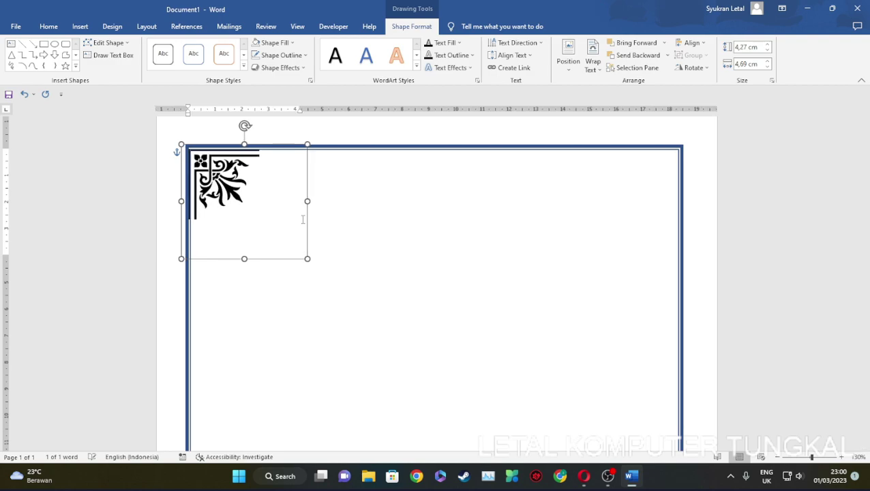
key("Up")
key("Left")
key("Left")
key("Up")
key("Up")
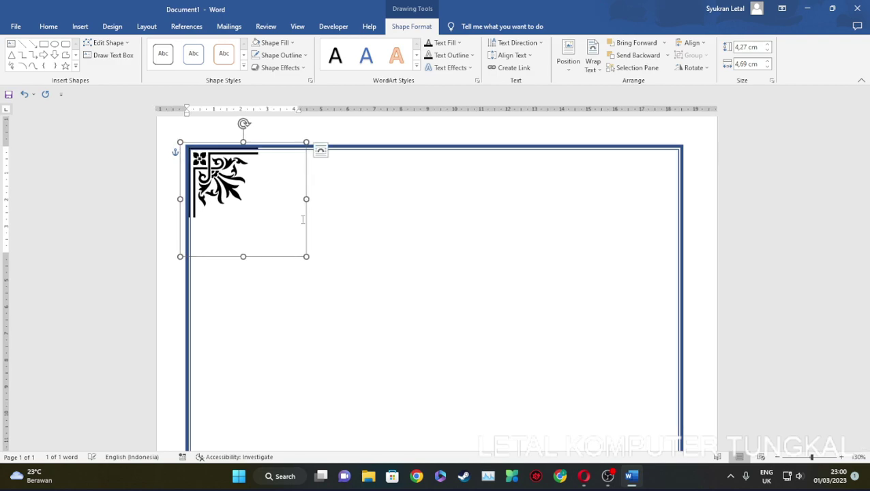
key("Left")
key("Up")
key("Left")
key("Left")
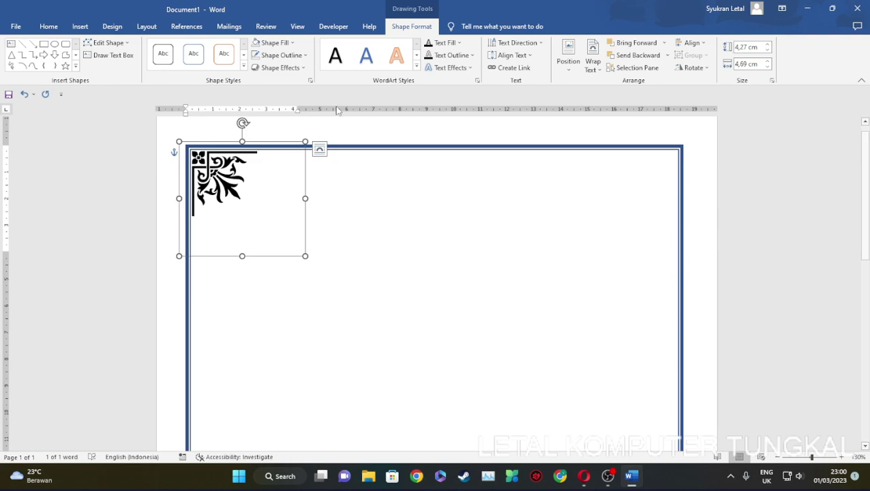
Step: Colour the corner ornament blue, then select it as a whole object
left_click(459, 42)
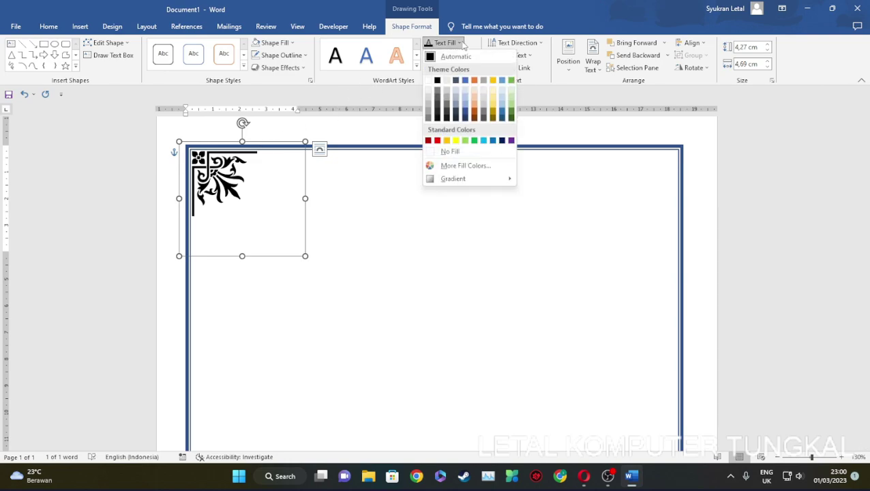
left_click(468, 115)
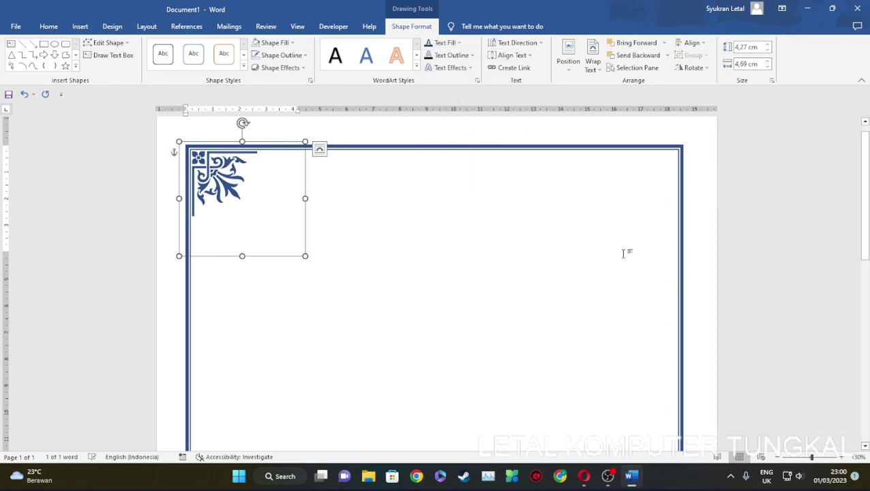
left_click(562, 265)
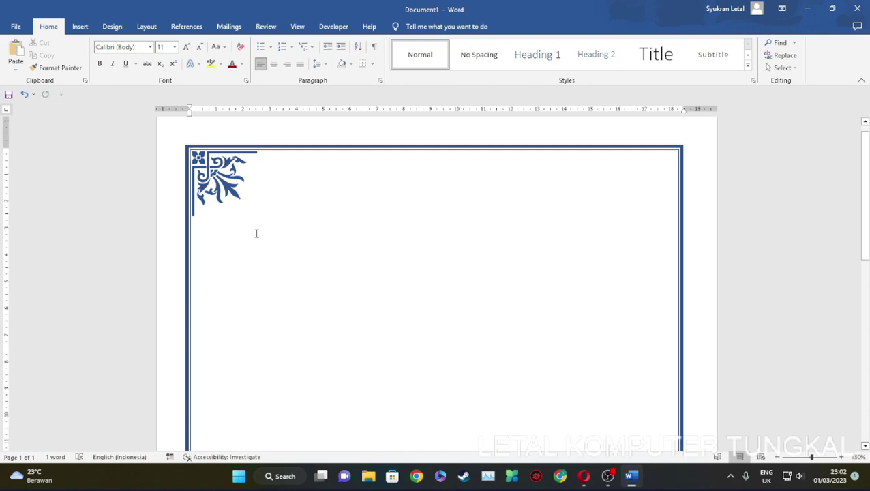
left_click(215, 184)
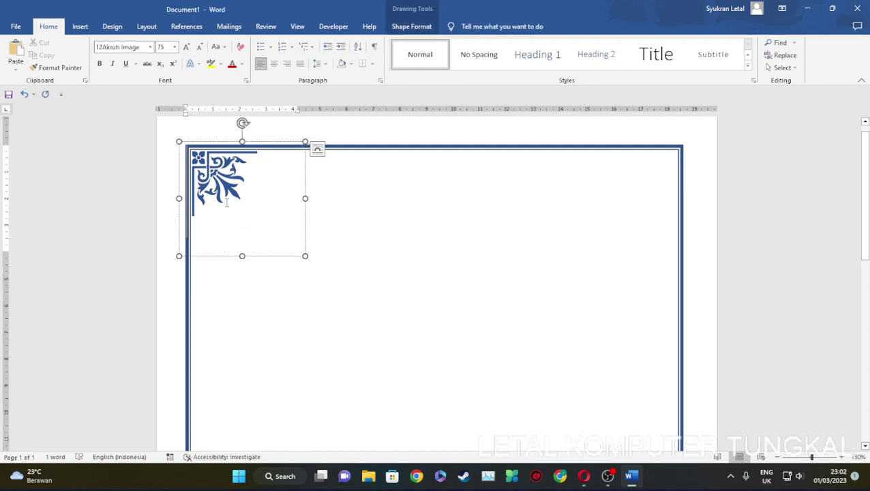
left_click(224, 256)
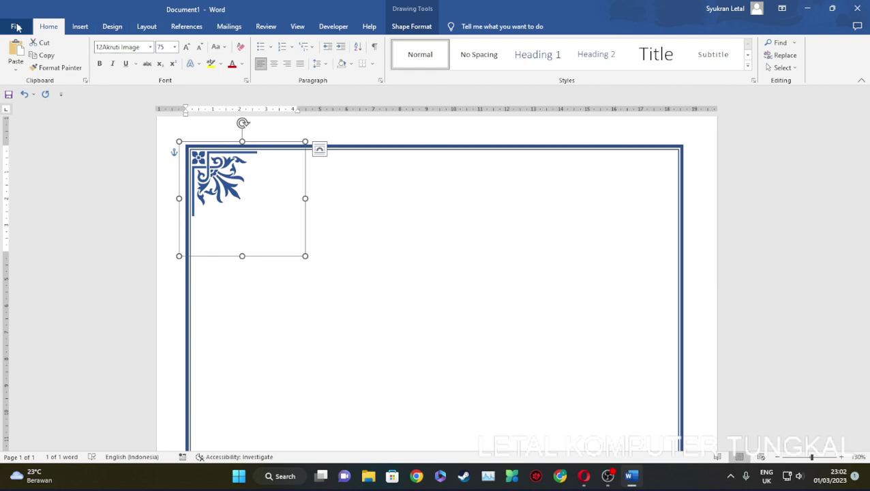
Step: Paste a copy of the ornament and move it to the border's top-right corner
left_click(325, 183)
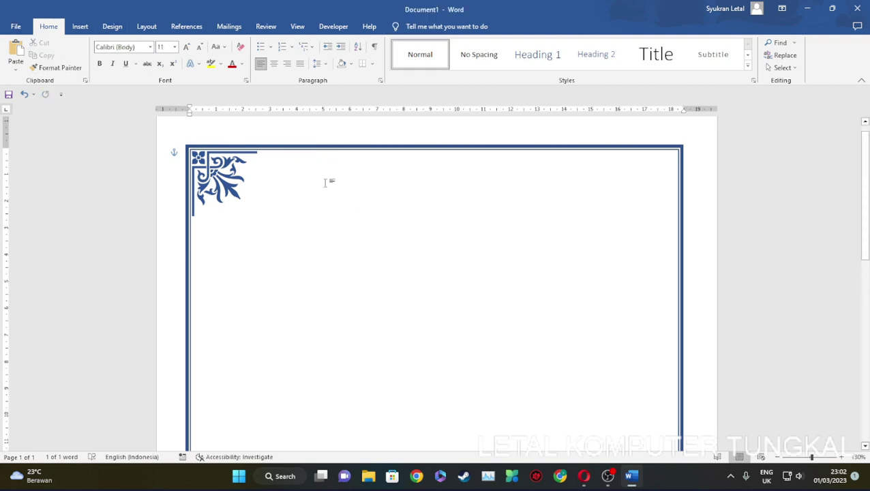
key("ctrl+v")
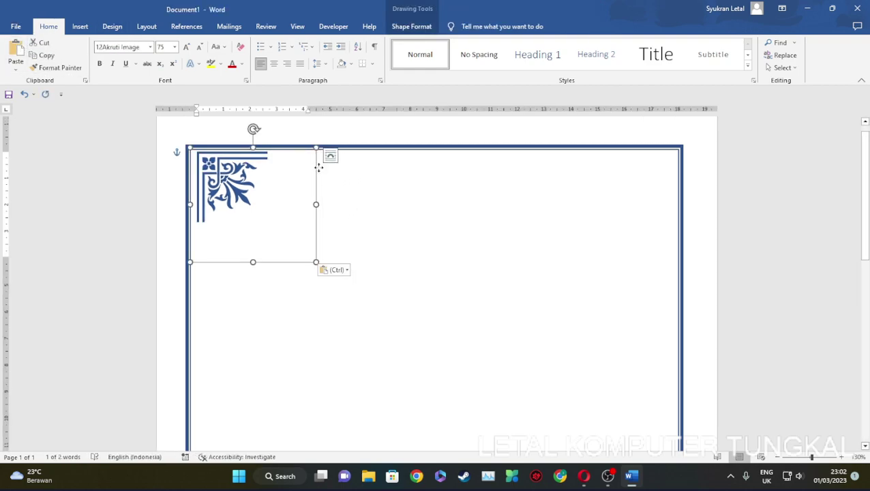
left_click_drag(319, 167, 694, 161)
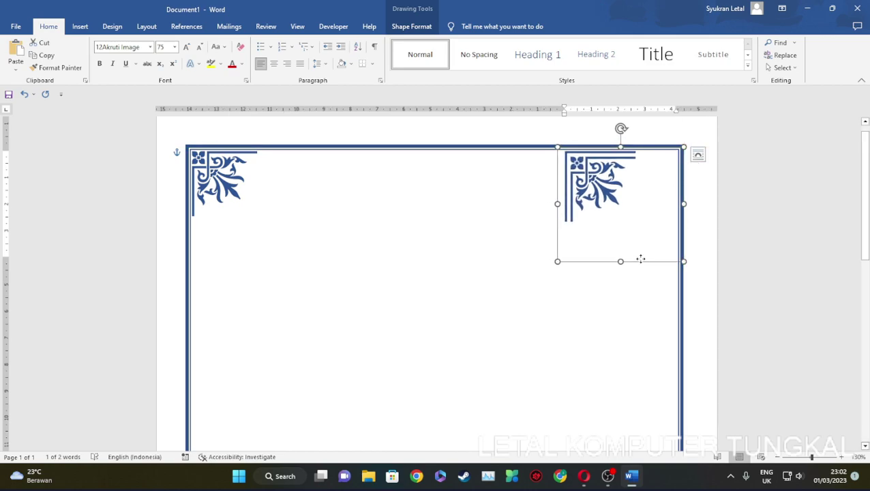
left_click_drag(641, 259, 642, 257)
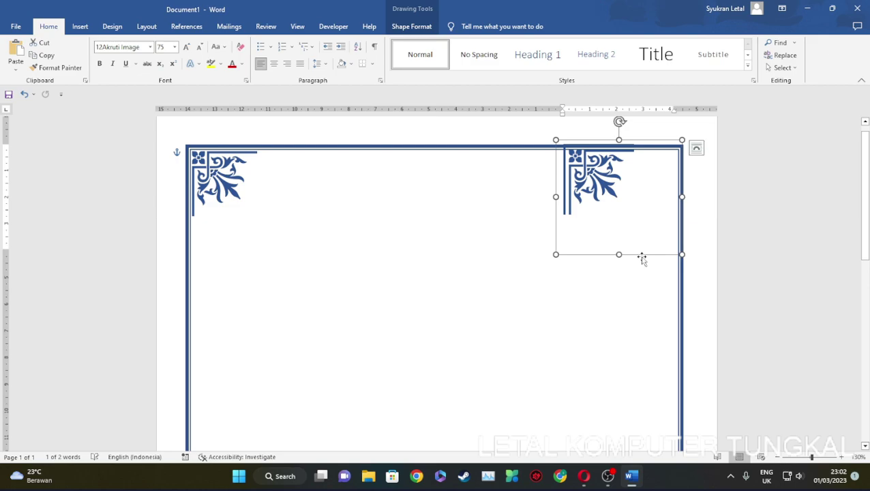
Step: Rotate the copy 90° right, then undo that change
left_click(412, 26)
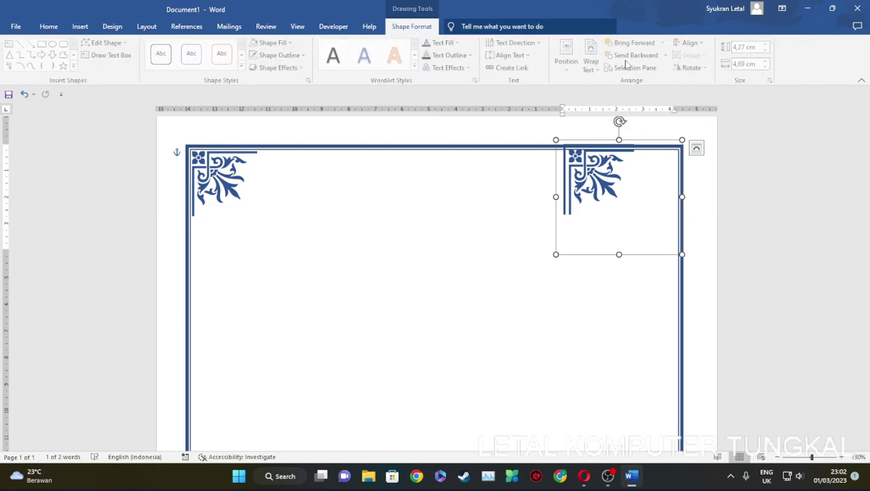
left_click(707, 68)
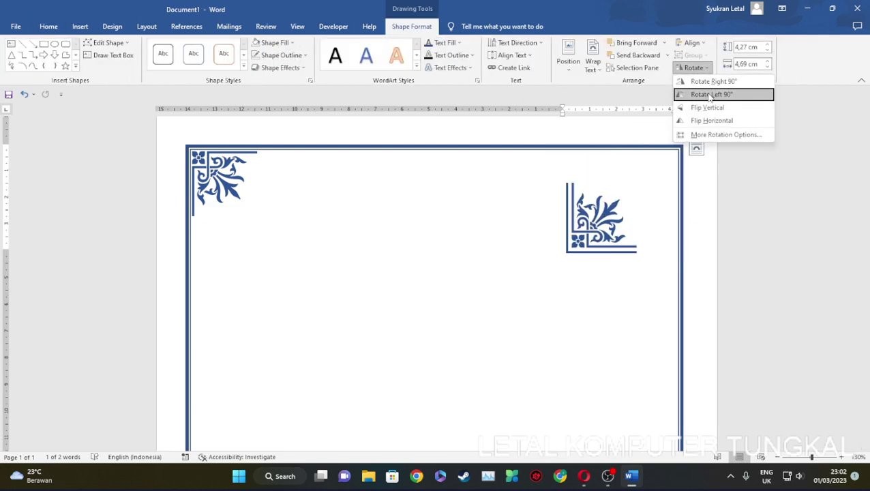
left_click(709, 81)
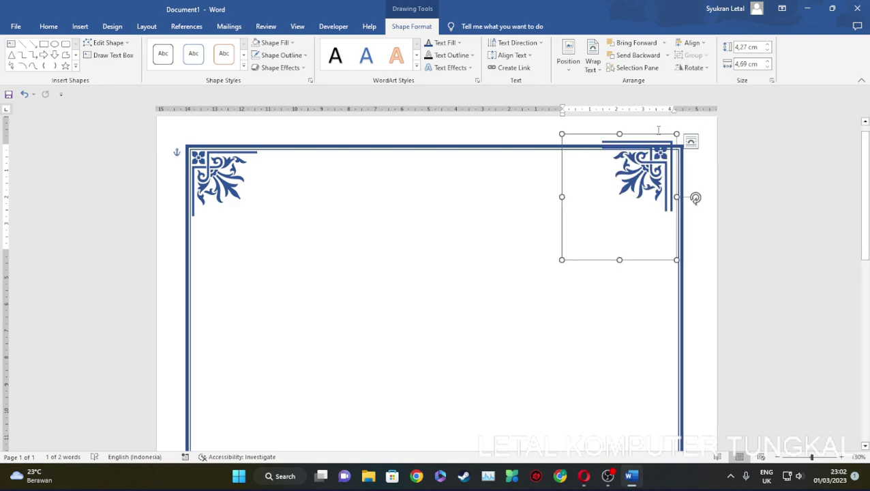
key("ctrl+z")
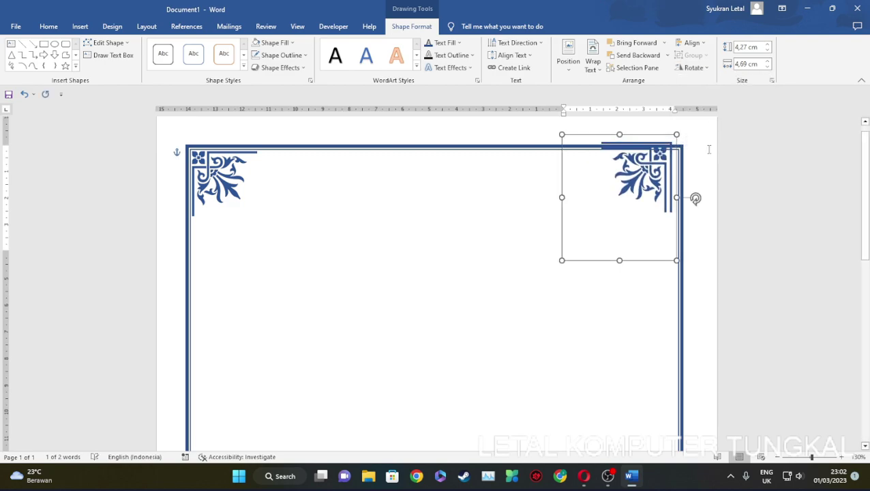
Step: Nudge the top-right ornament with the arrow keys until it sits snugly in the corner
key("Right")
key("Down")
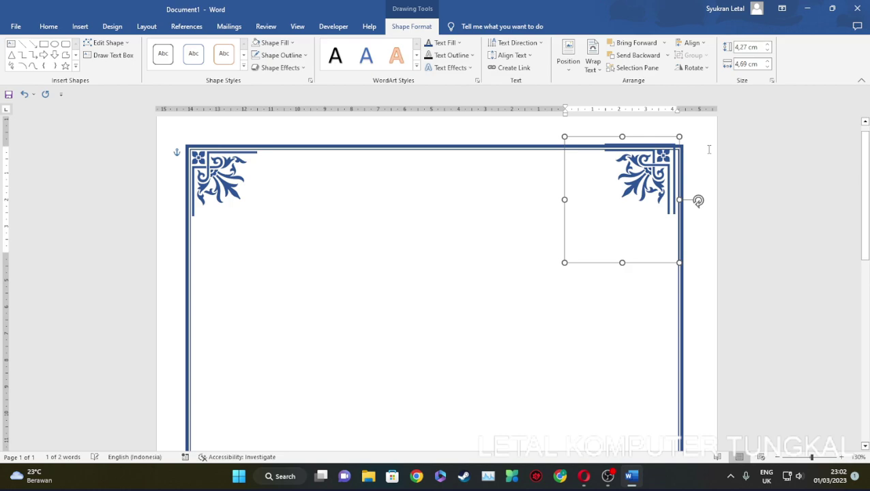
key("Right")
key("Right")
key("Right")
key("Right")
key("Down")
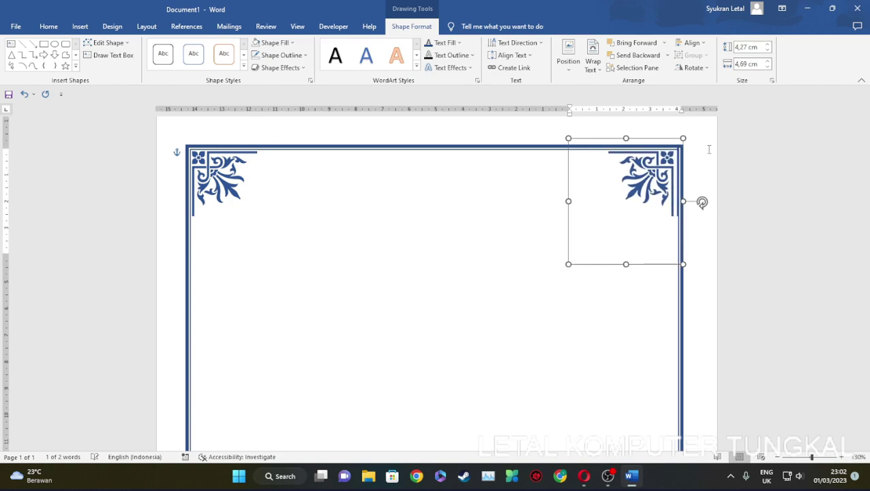
key("Right")
key("Right")
key("Down")
key("Down")
key("Right")
key("Right")
key("Right")
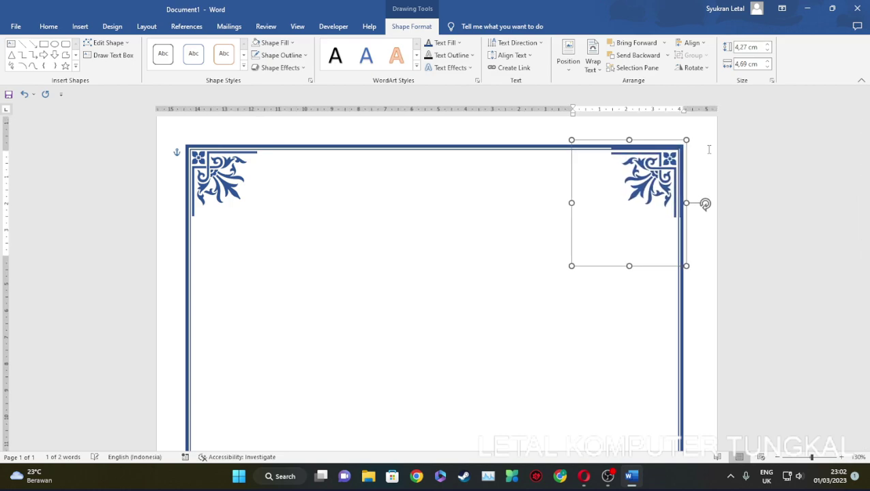
key("Right")
key("Right")
key("Up")
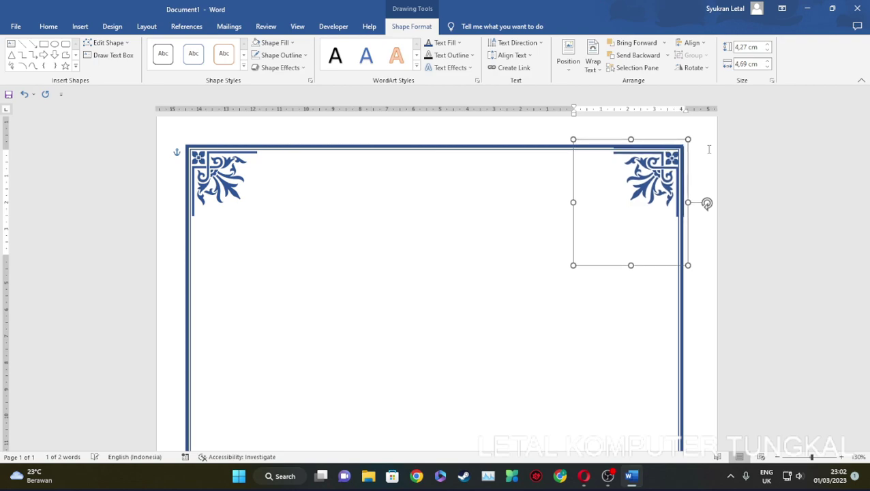
key("Up")
key("Up")
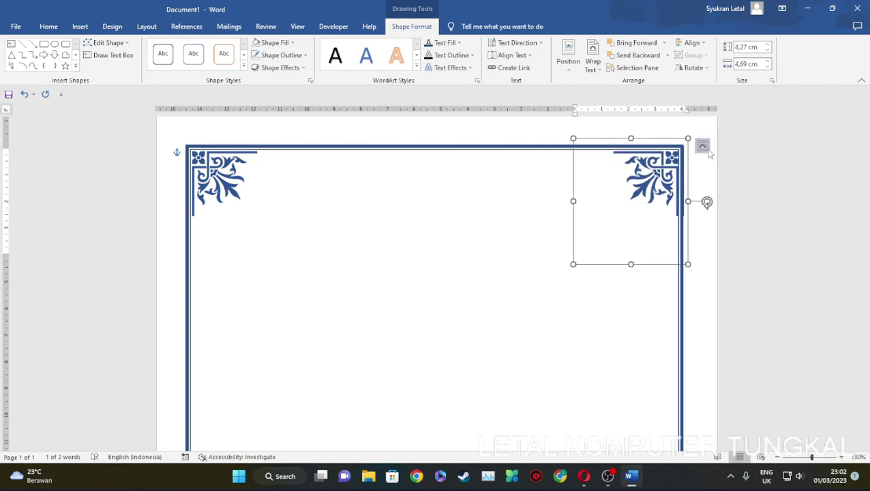
key("Left")
key("Left")
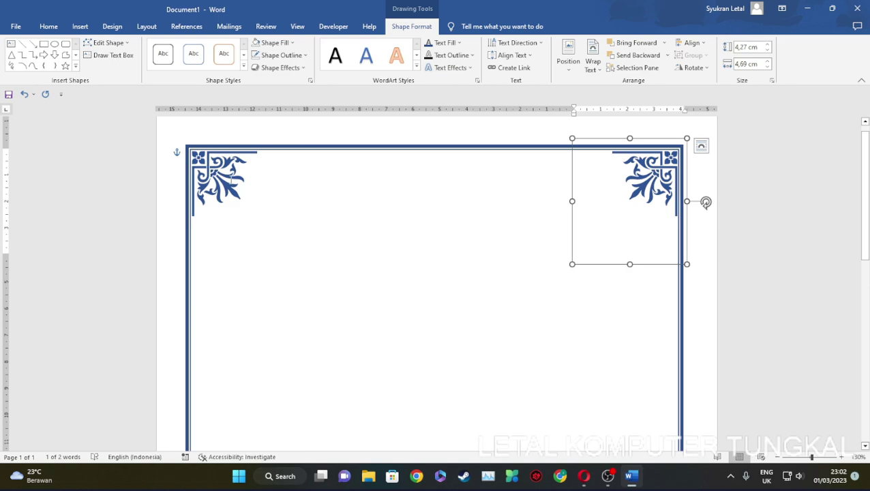
Step: Check the placement, then select both top corner ornaments together
left_click(369, 263)
left_click(647, 198)
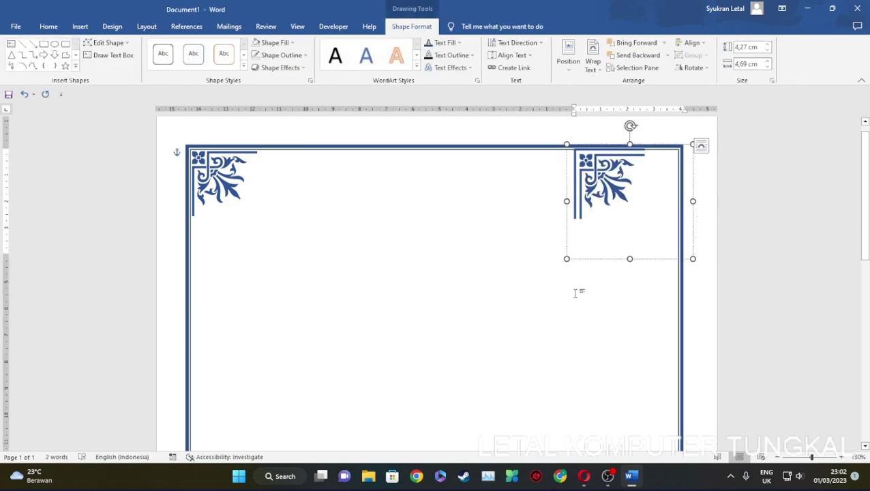
left_click(581, 262)
left_click(658, 208)
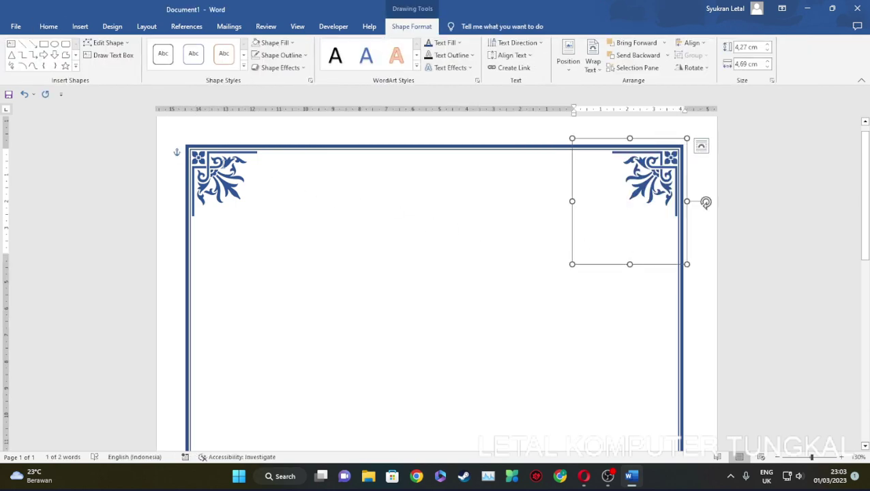
left_click(222, 174)
left_click(670, 190, "shift")
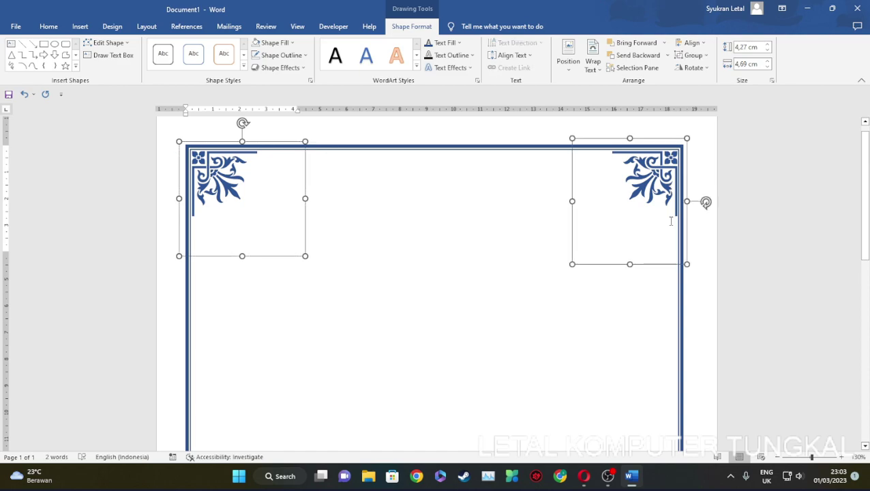
Step: Copy and paste the two top corner ornaments, then move the copies down onto the bottom border
left_click(49, 28)
left_click(42, 55)
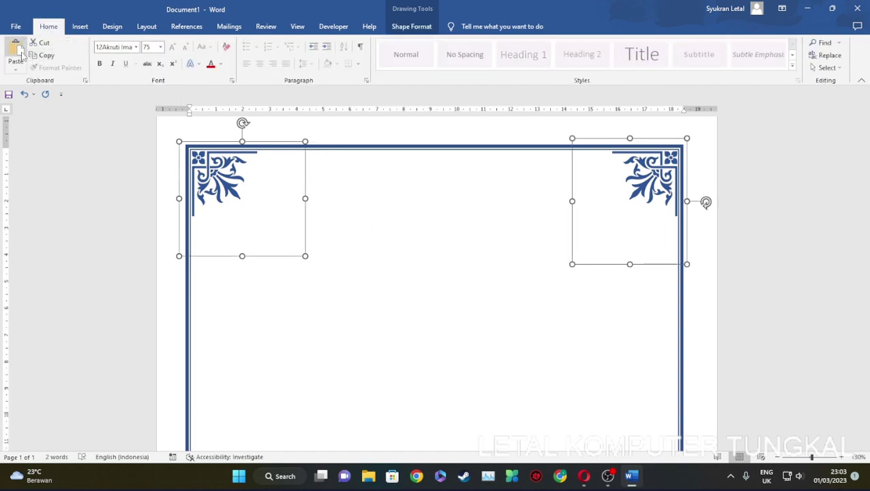
left_click(16, 52)
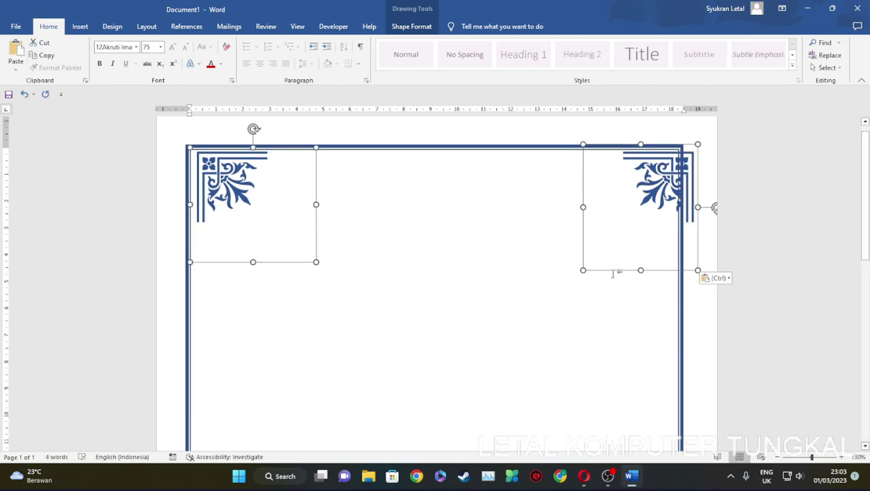
mouse_move(613, 274)
left_mouse_down()
mouse_move(599, 273)
mouse_move(614, 266)
mouse_move(617, 445)
mouse_move(610, 368)
mouse_move(612, 409)
left_mouse_up()
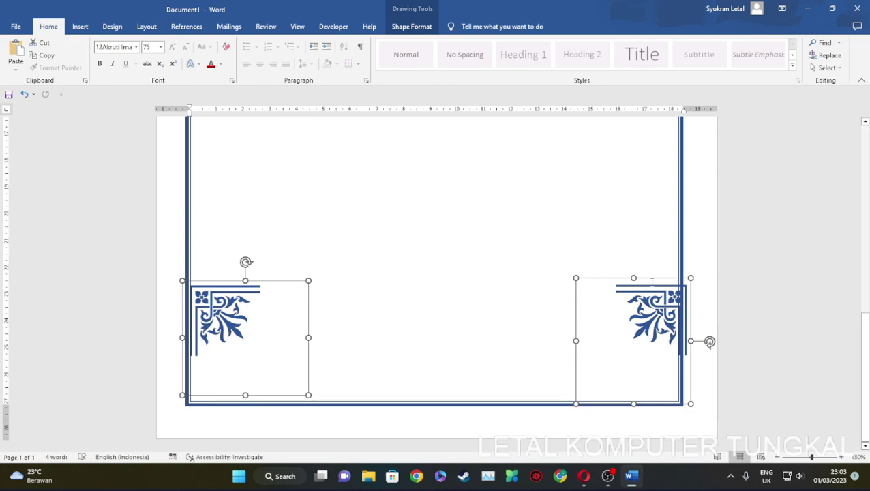
key("Down")
key("Down")
key("Down")
key("Down")
key("Down")
key("Down")
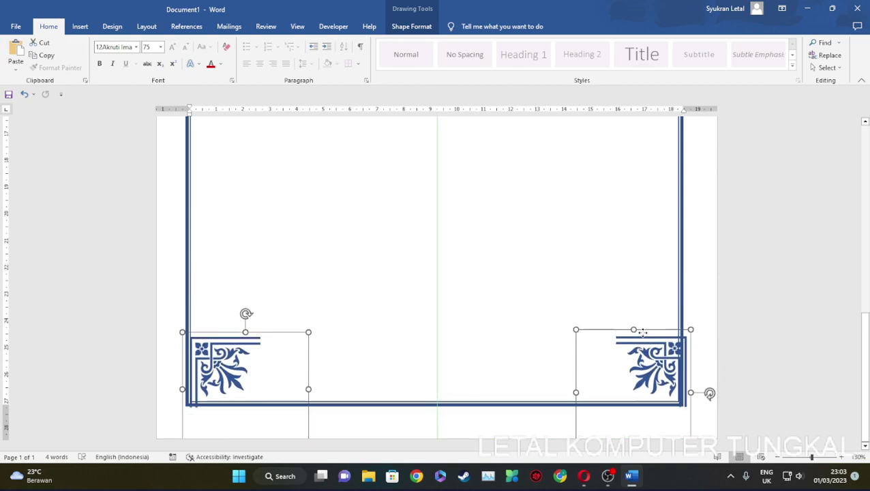
Step: Check the Shape Format rotation options for the pasted copies, then close them and deselect
left_click(428, 28)
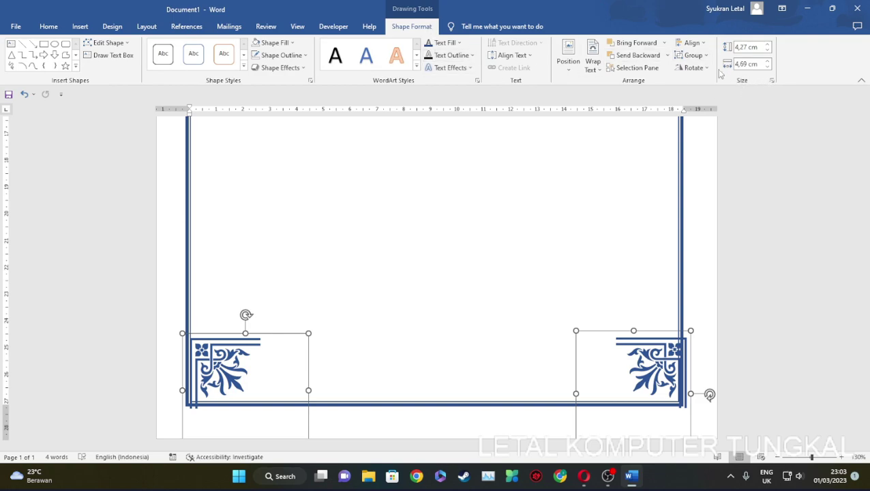
left_click(695, 68)
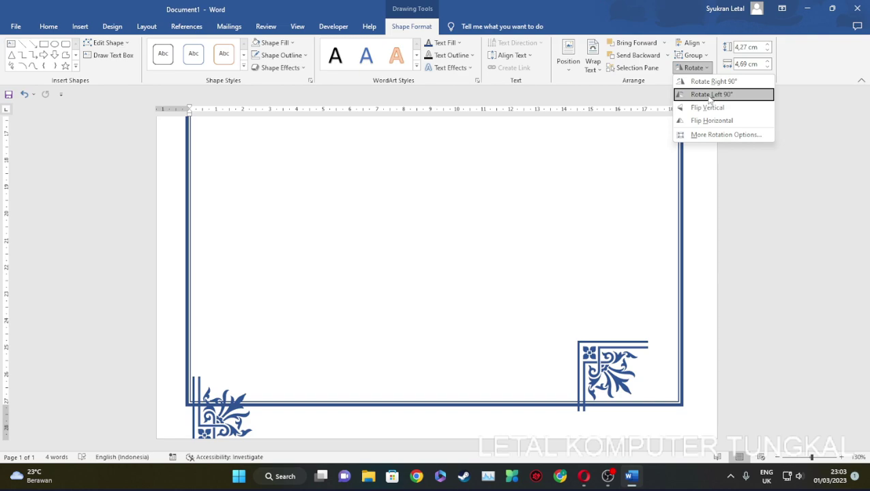
left_click(359, 180)
scroll(364, 286, "up", 5)
left_click(259, 353)
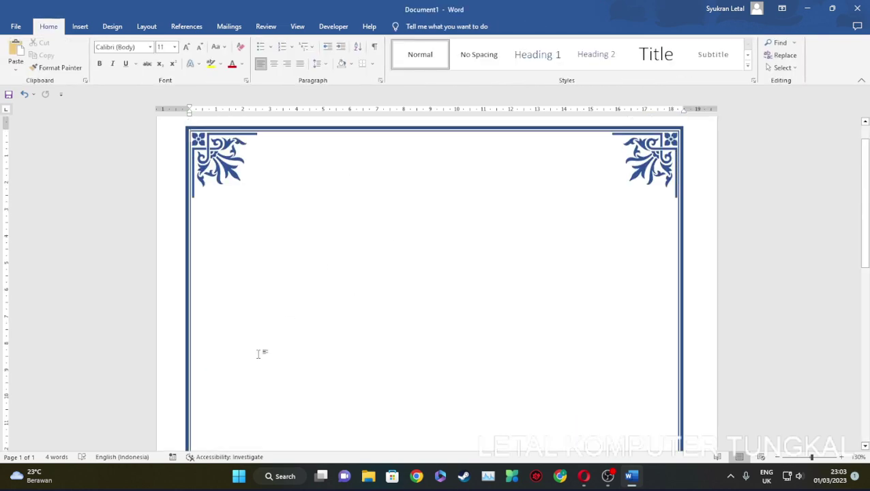
scroll(297, 320, "down", 5)
scroll(301, 321, "down", 5)
Step: Rotate the bottom-left ornament 90° to the left with Rotate Left 90°
left_click(243, 334)
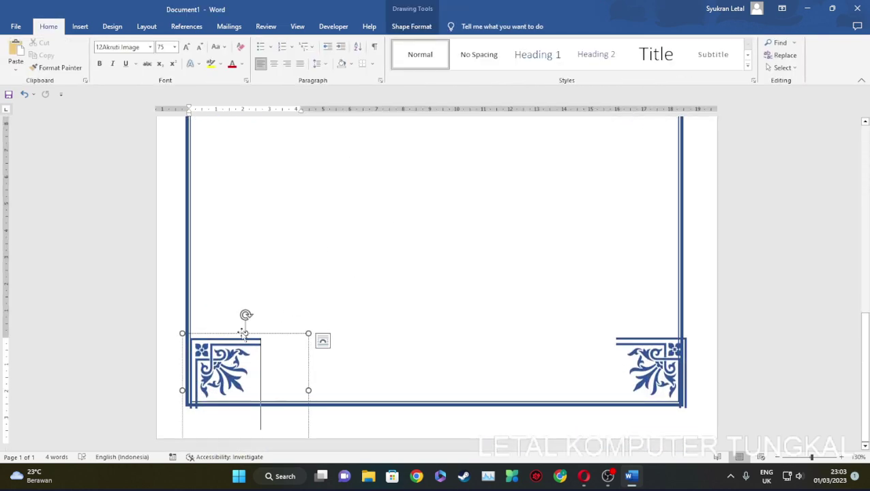
left_click(418, 28)
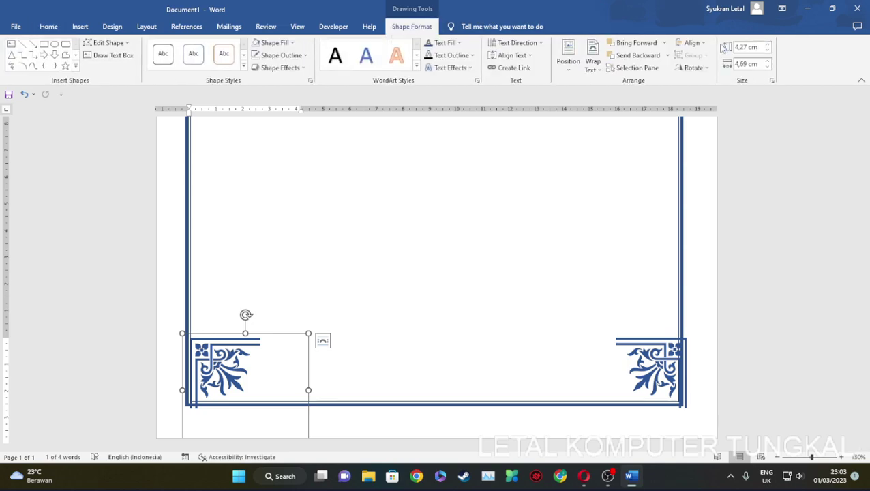
left_click(694, 67)
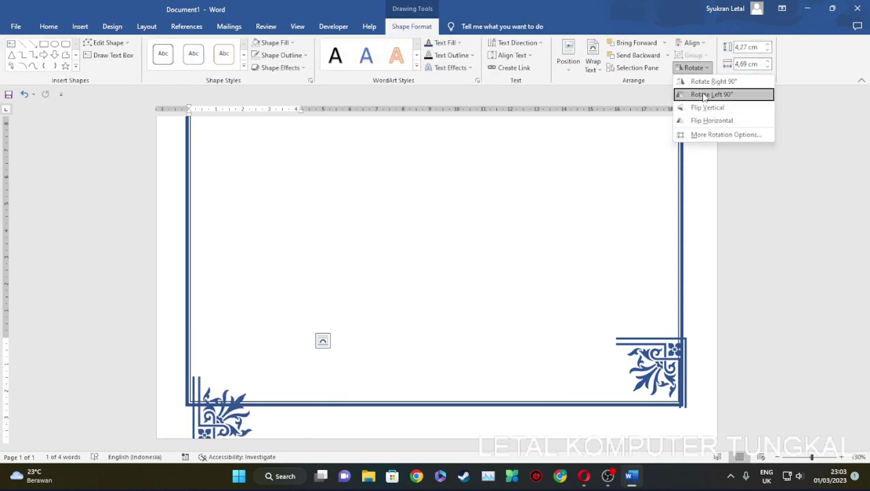
left_click(705, 95)
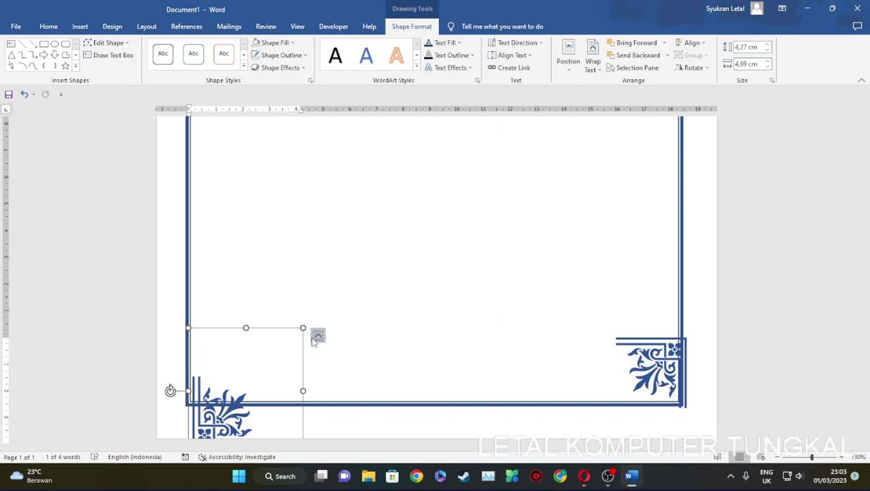
Step: Drag the rotated bottom-left ornament up toward the corner and nudge it with Ctrl+arrow keys
left_click_drag(291, 328, 286, 286)
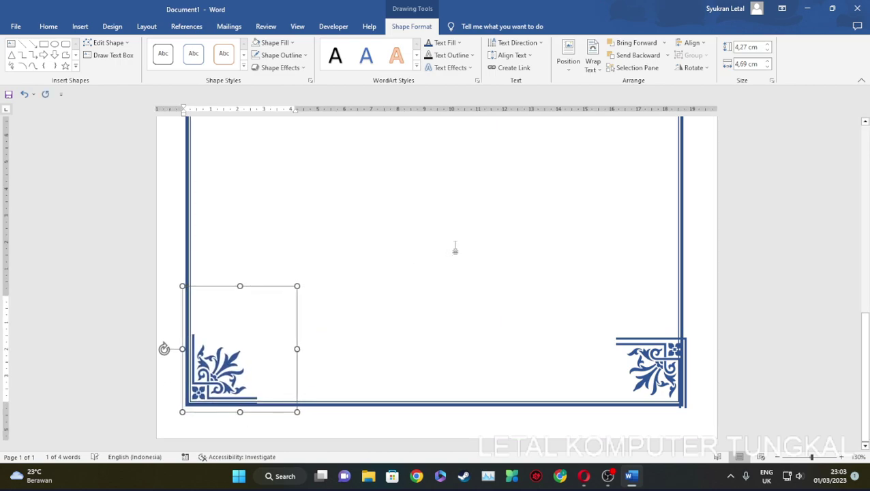
key("ctrl+Left")
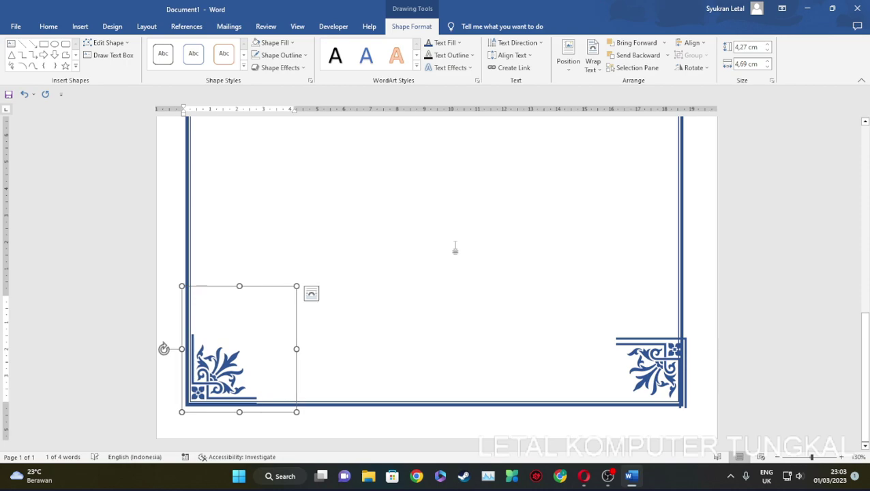
key("ctrl+Up")
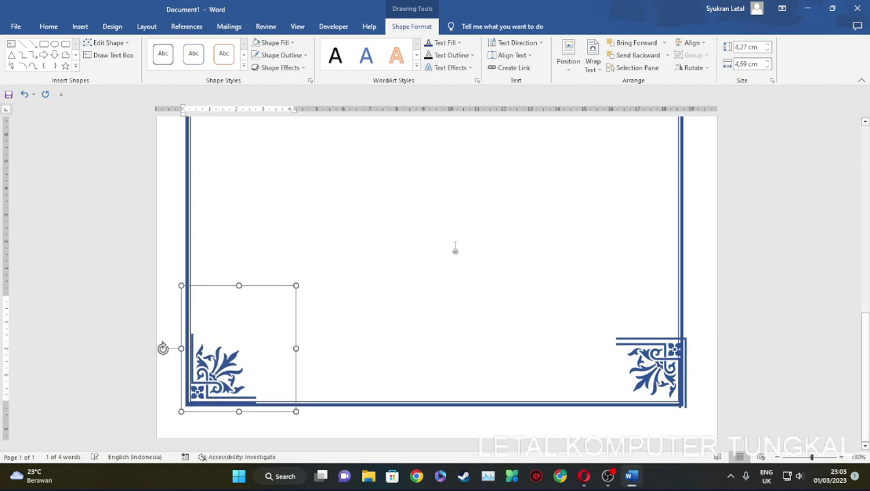
key("ctrl+Up")
key("ctrl+Up")
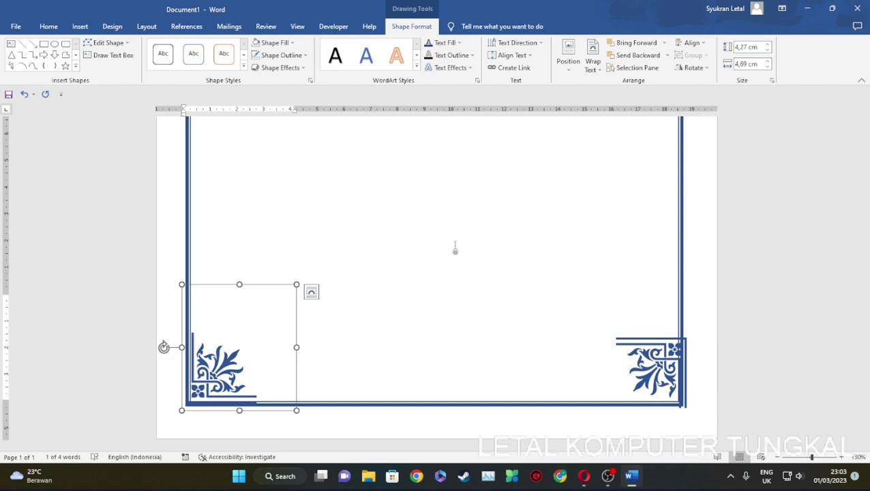
key("ctrl+Up")
key("ctrl+Up")
key("ctrl+Right")
key("ctrl+Down")
key("ctrl+Down")
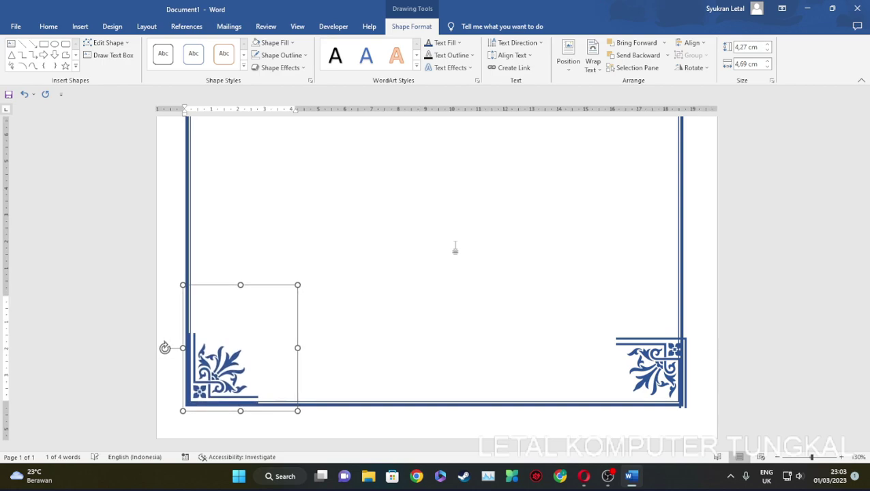
key("ctrl+Down")
key("ctrl+Left")
key("ctrl+Left")
key("ctrl+Right")
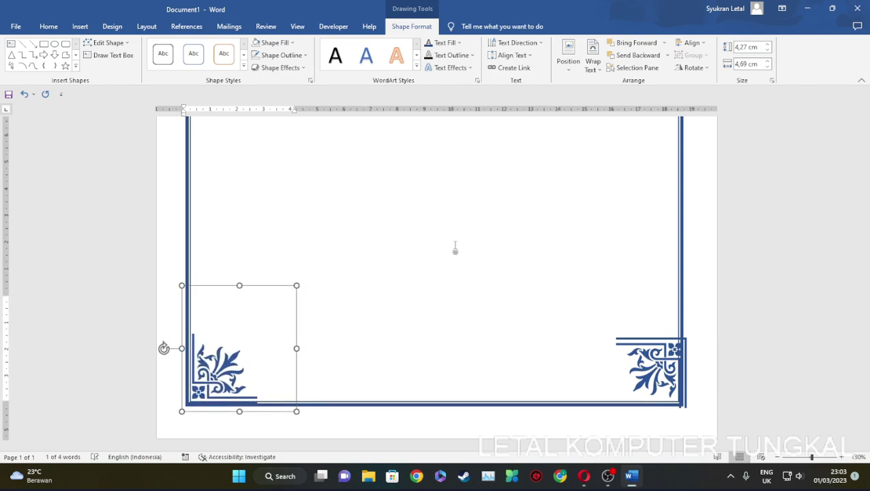
key("ctrl+Right")
key("ctrl+Left")
key("ctrl+Left")
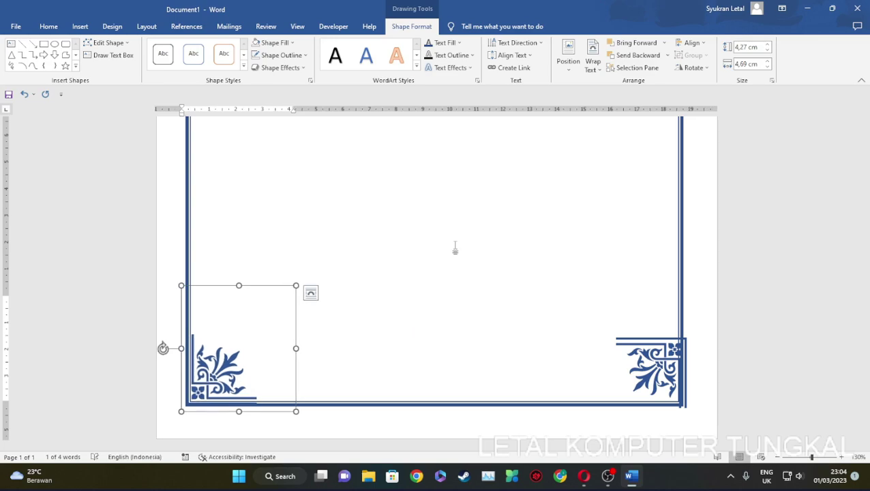
key("ctrl+Right")
key("ctrl+Up")
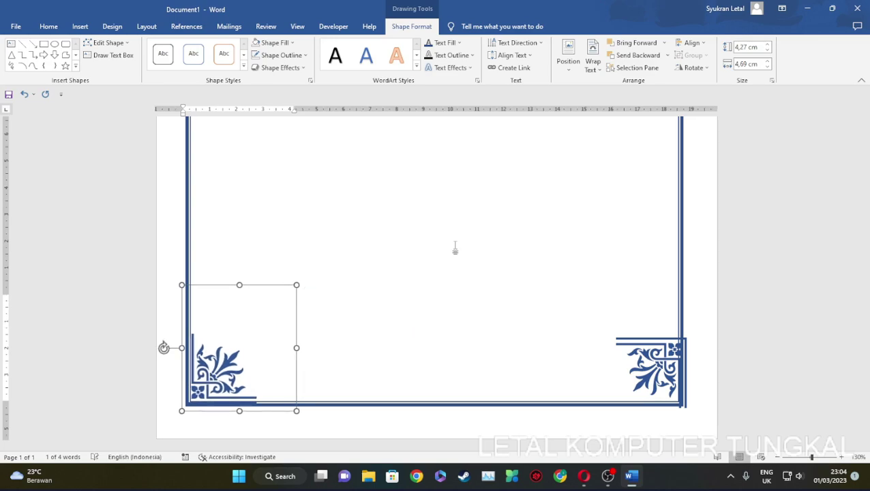
key("ctrl+Up")
key("ctrl+Up")
key("ctrl+Up")
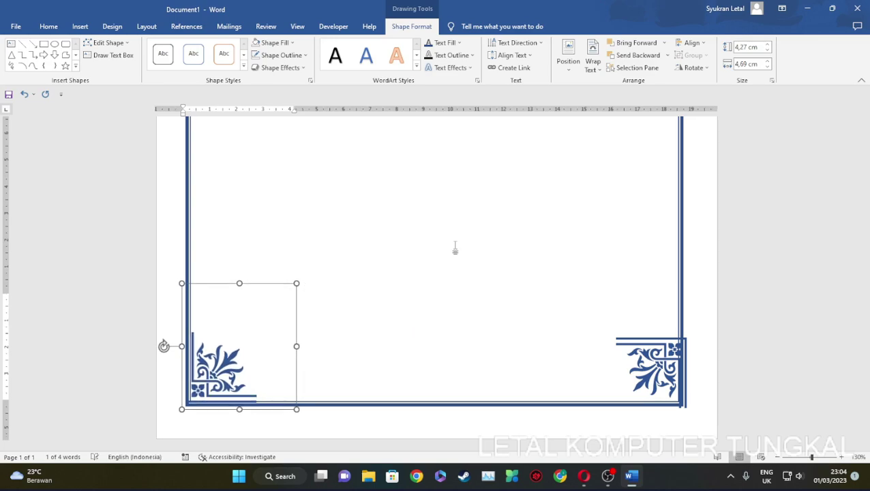
key("ctrl+Up")
key("ctrl+Right")
key("ctrl+Right")
key("ctrl+Right")
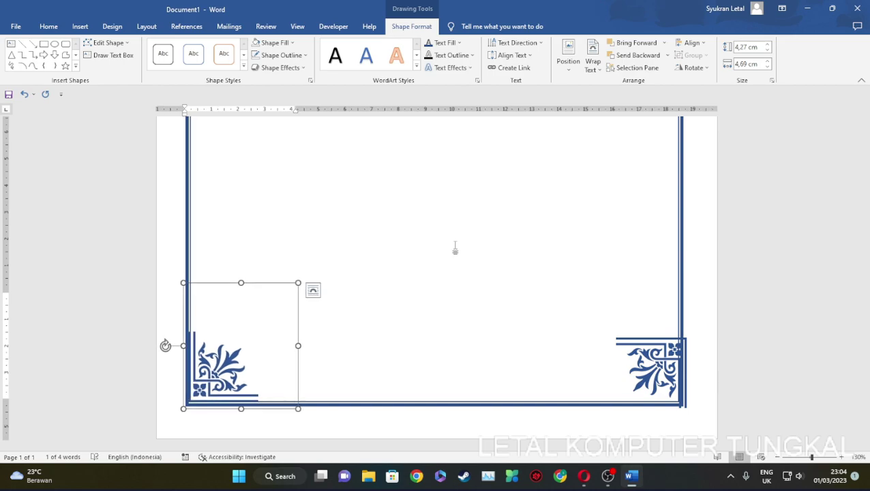
key("ctrl+Down")
key("ctrl+Left")
key("ctrl+Left")
key("ctrl+Down")
key("ctrl+Down")
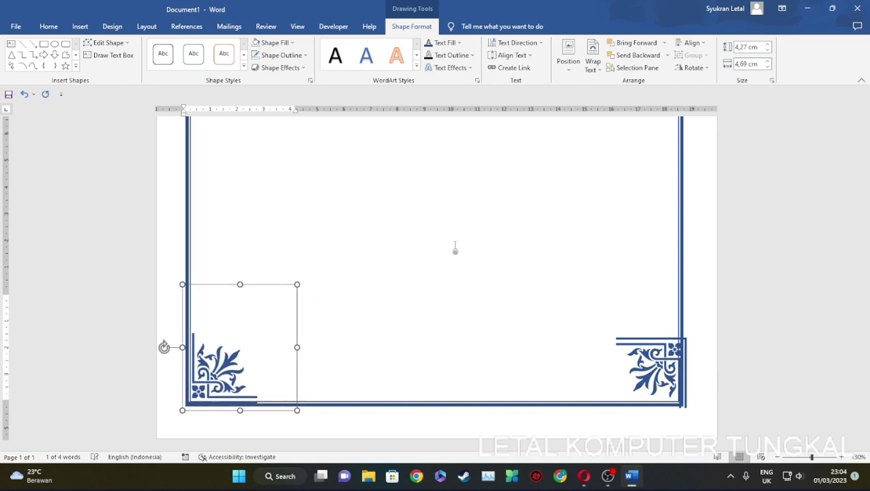
key("ctrl+Down")
key("ctrl+Left")
key("ctrl+Right")
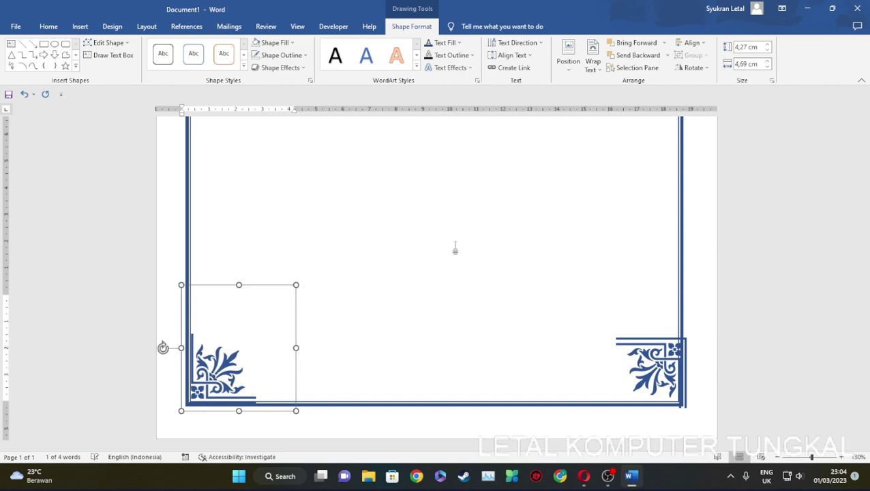
key("ctrl+Left")
key("ctrl+Right")
key("ctrl+Left")
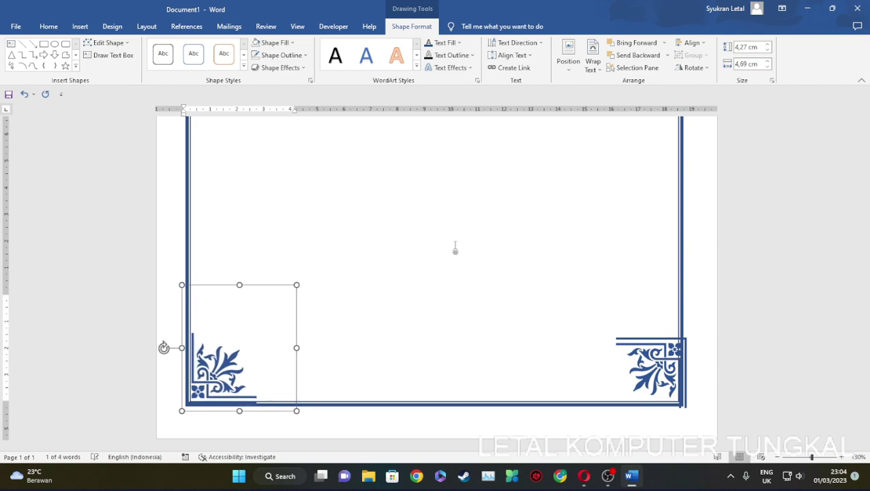
key("ctrl+Left")
key("ctrl+Left")
key("ctrl+Right")
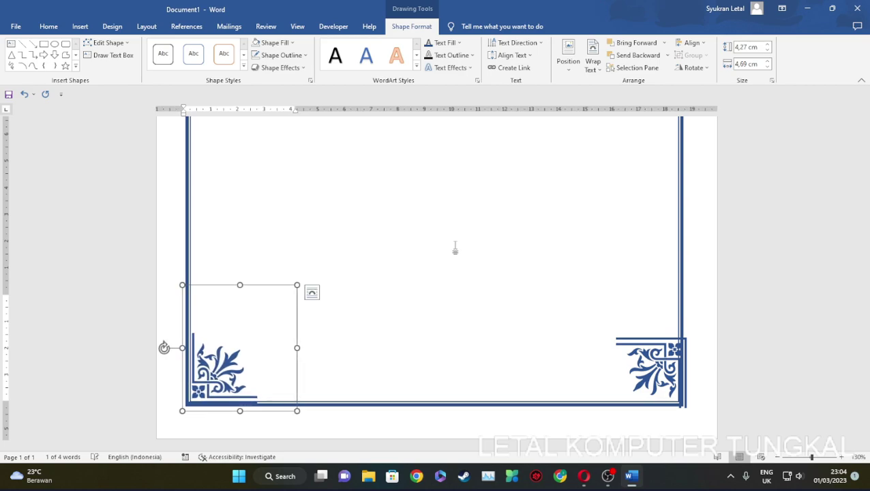
key("ctrl+Up")
key("ctrl+Up")
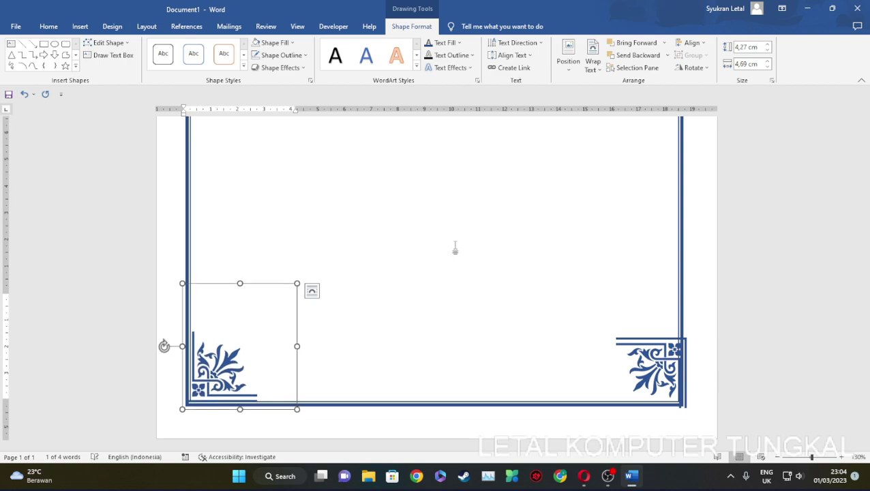
Step: Settle the bottom-left ornament onto the bottom border and slightly left into the corner
scroll(710, 296, "up", 4)
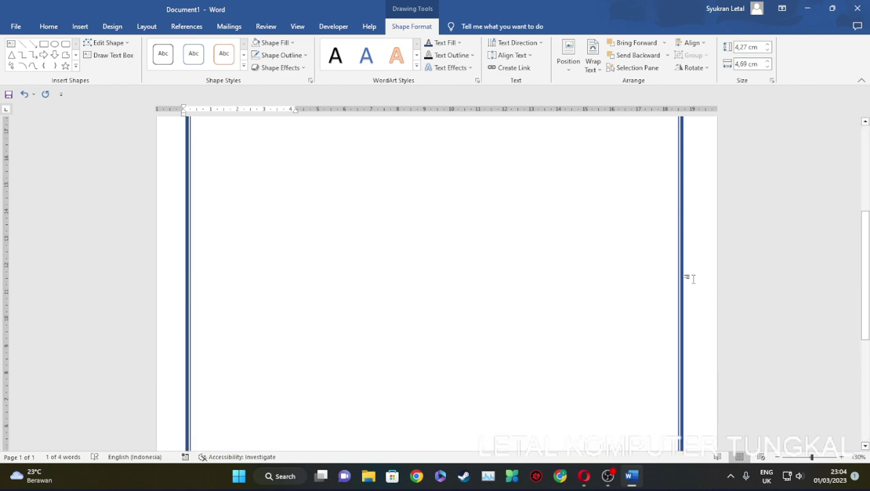
scroll(687, 277, "up", 3)
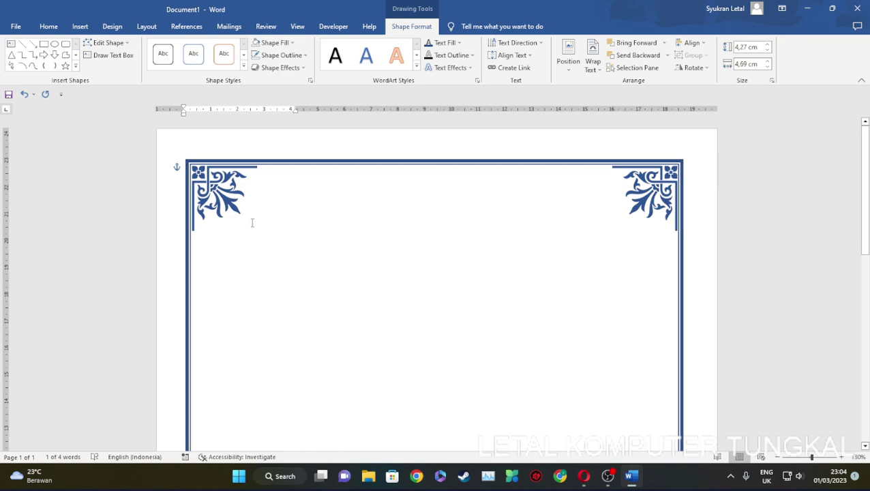
scroll(262, 232, "down", 1)
scroll(325, 325, "down", 5)
scroll(314, 338, "down", 1)
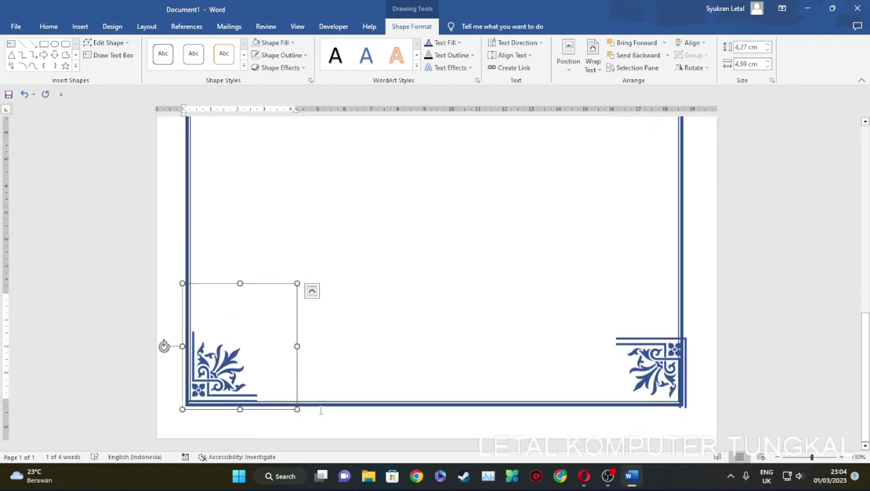
key("ctrl+Up")
key("ctrl+Up")
key("ctrl+Up")
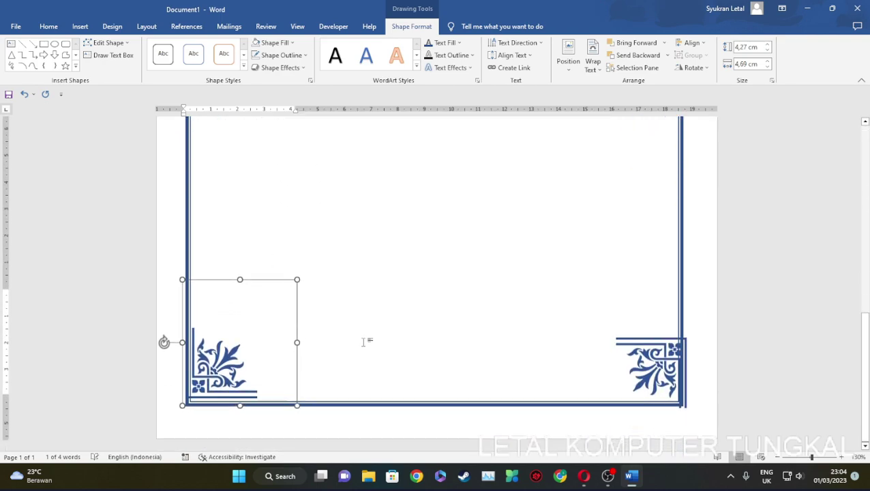
key("ctrl+Up")
key("ctrl+Up")
key("ctrl+Down")
key("ctrl+Down")
key("ctrl+Down")
key("ctrl+Down")
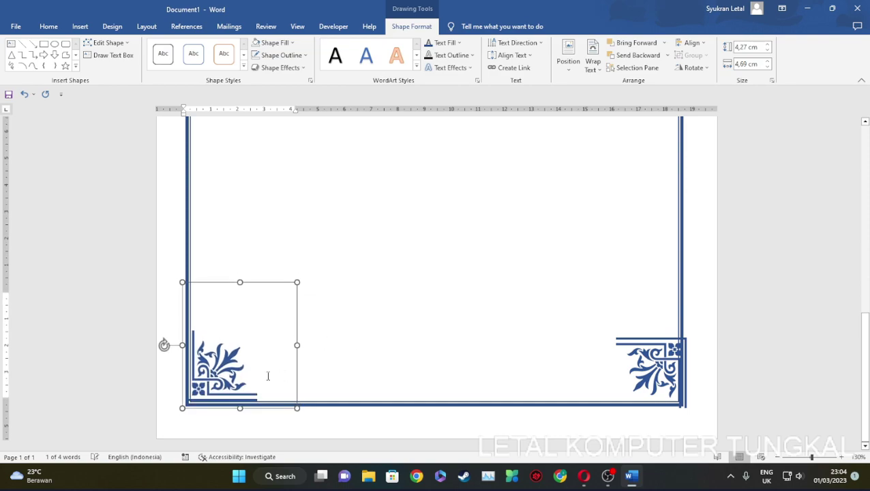
key("ctrl+Down")
key("ctrl+Down")
key("ctrl+Down")
key("ctrl+Down")
key("ctrl+Down")
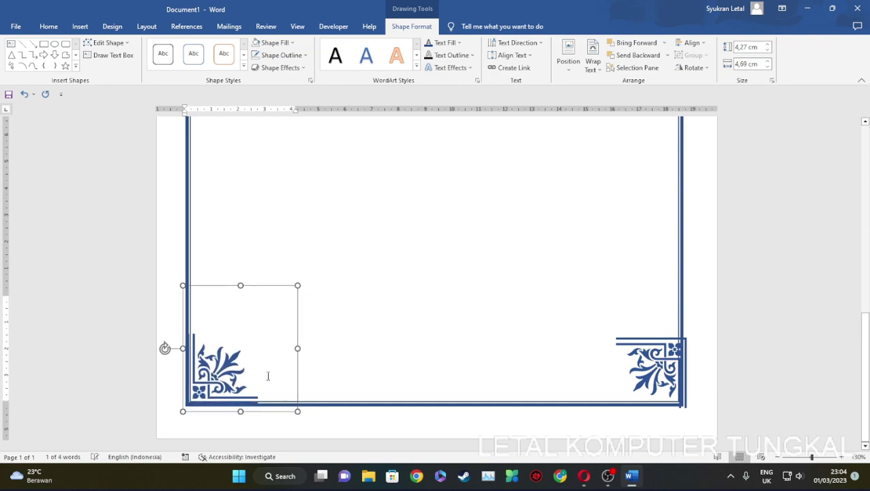
key("ctrl+Down")
key("ctrl+Down")
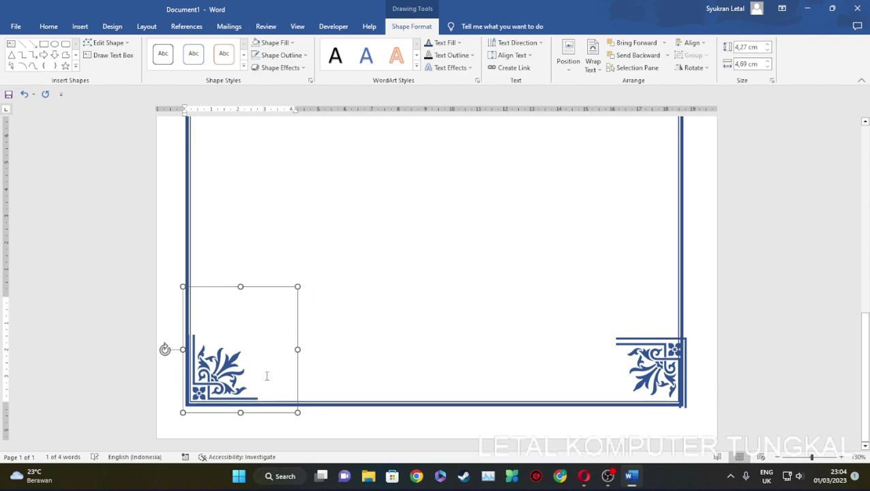
key("ctrl+Left")
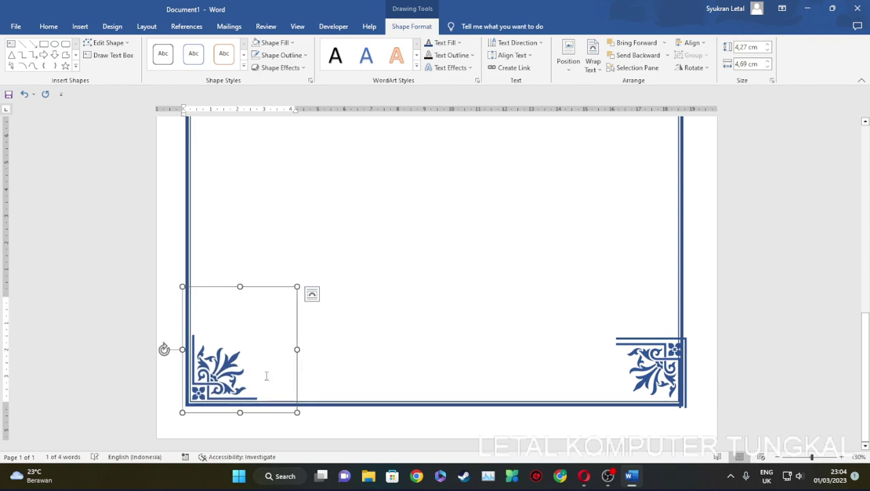
Step: Flip the bottom-right ornament vertically
left_click(621, 361)
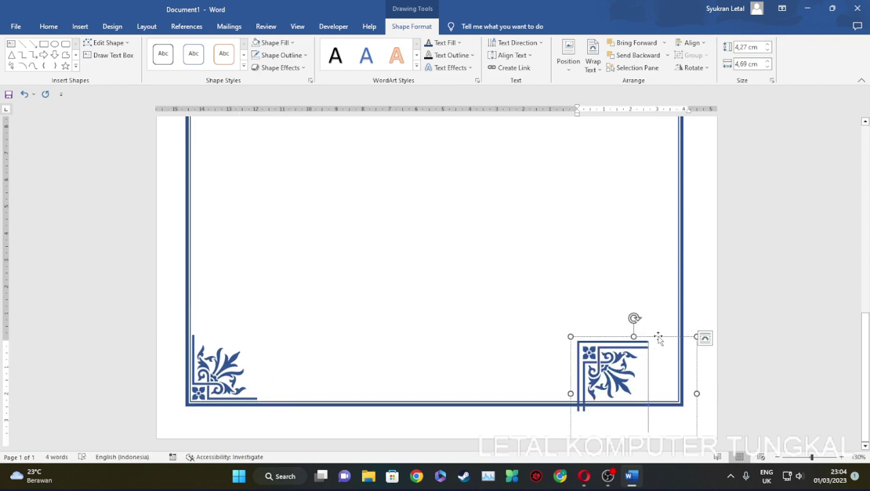
left_click(702, 67)
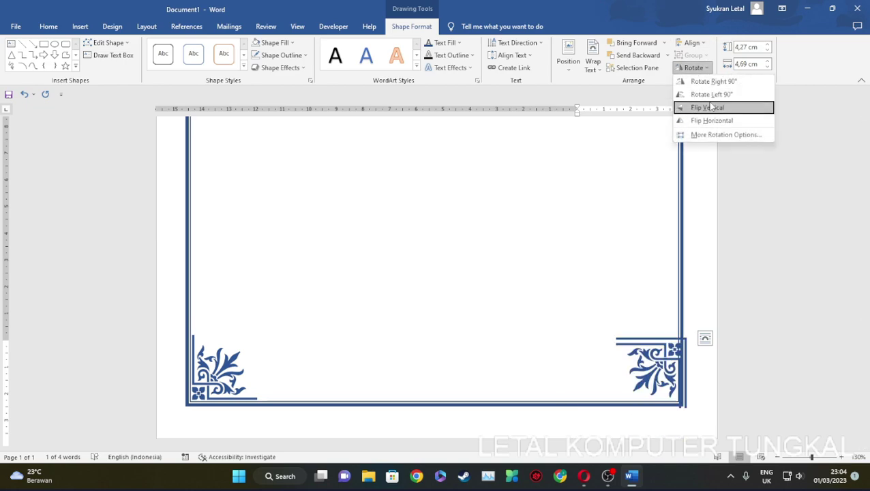
left_click(716, 82)
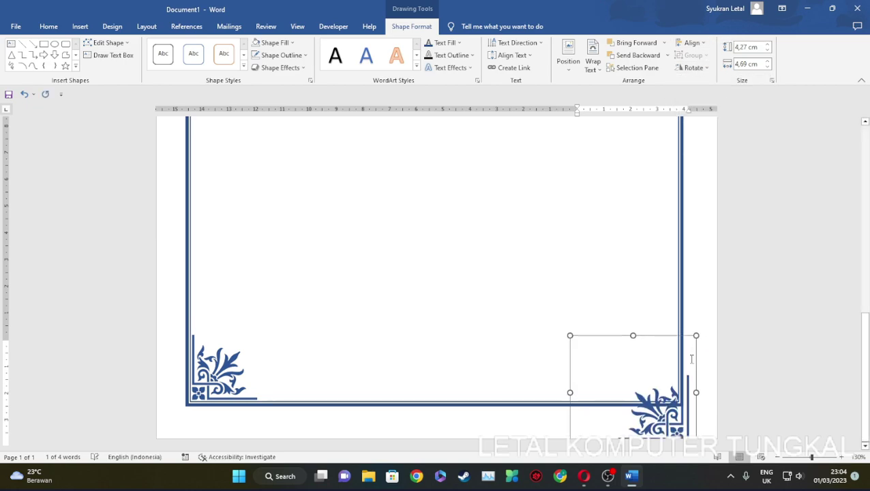
Step: Nudge the flipped bottom-right ornament up and left with the arrow keys into its corner
key("Up")
key("Up")
key("Up")
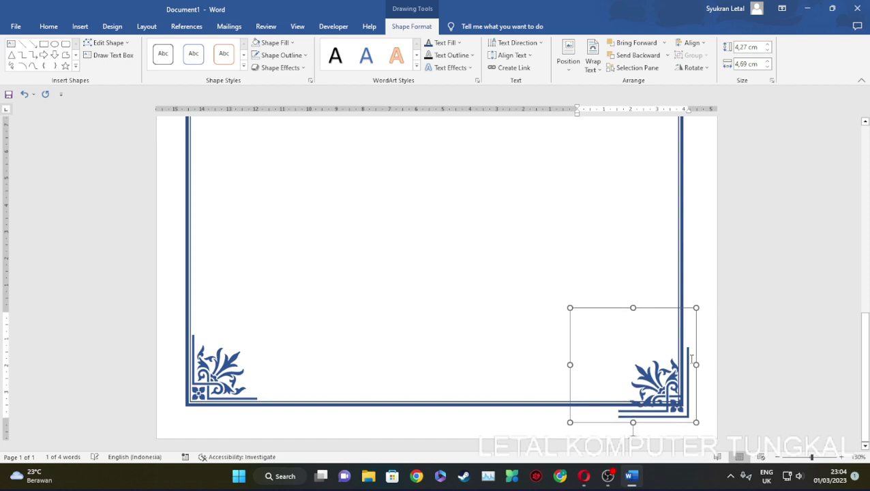
key("Up")
key("Up")
key("Up")
key("Up")
key("Up")
key("Up")
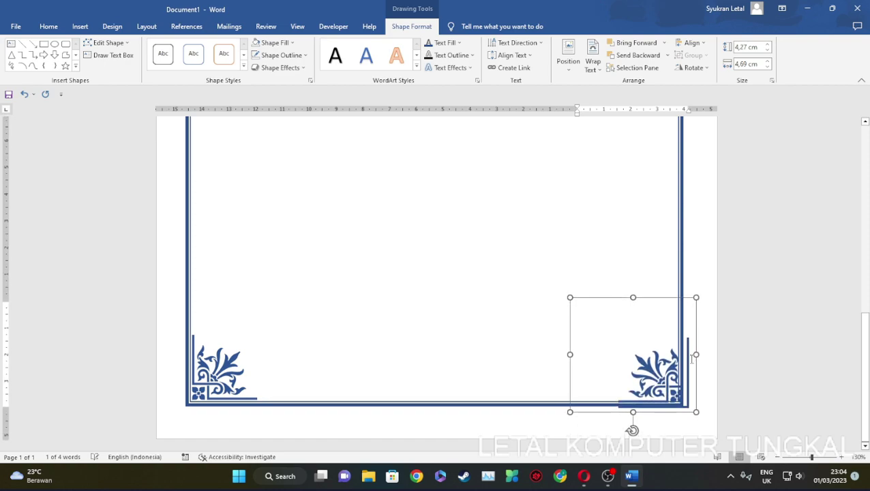
key("Up")
key("Up")
key("Up")
key("Up")
key("Left")
key("Left")
key("Left")
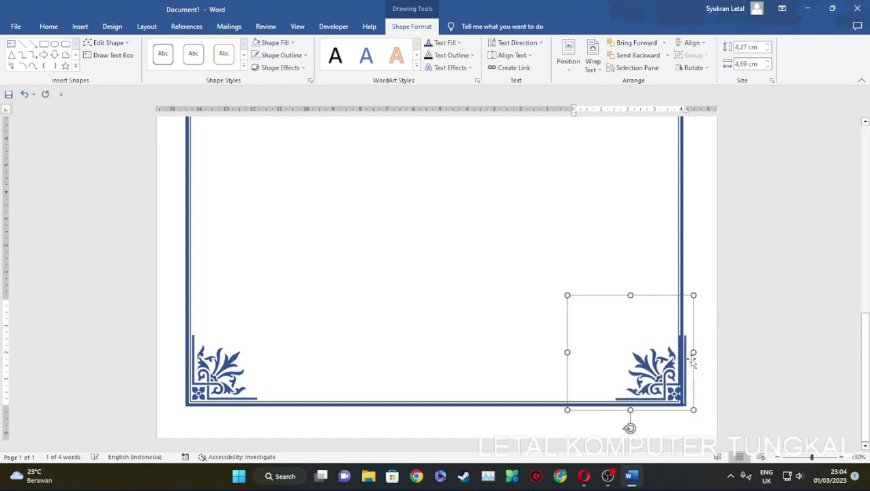
key("Left")
key("Left")
key("Left")
key("Left")
key("Left")
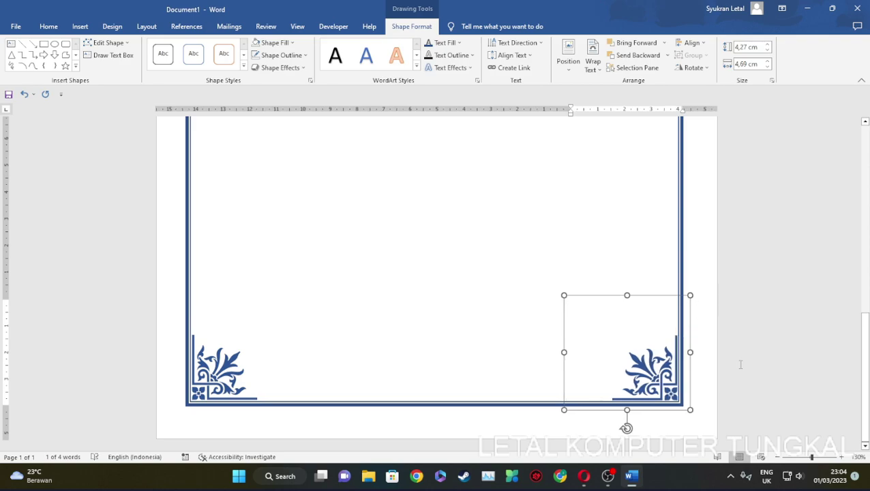
key("Left")
key("Left")
key("Right")
key("Up")
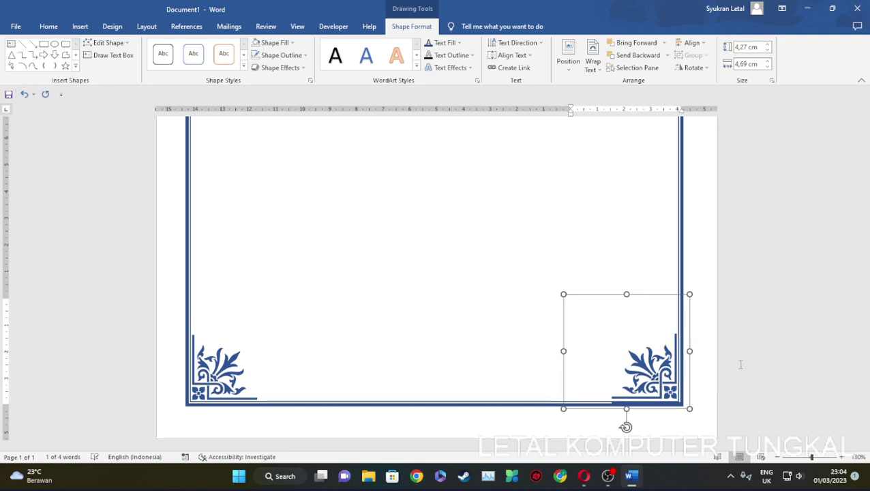
key("Up")
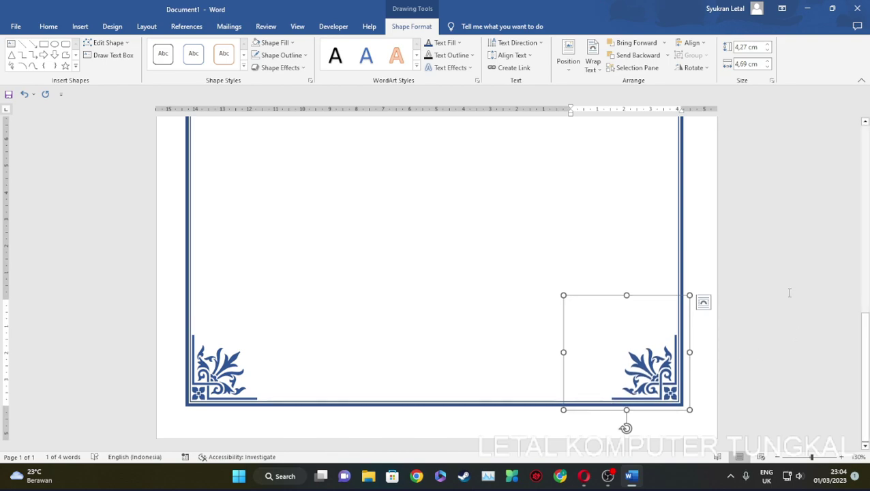
Step: Deselect the ornament and scroll the page to inspect the four ornamented corners of the frame
left_click(788, 294)
scroll(671, 260, "down", 4, "ctrl")
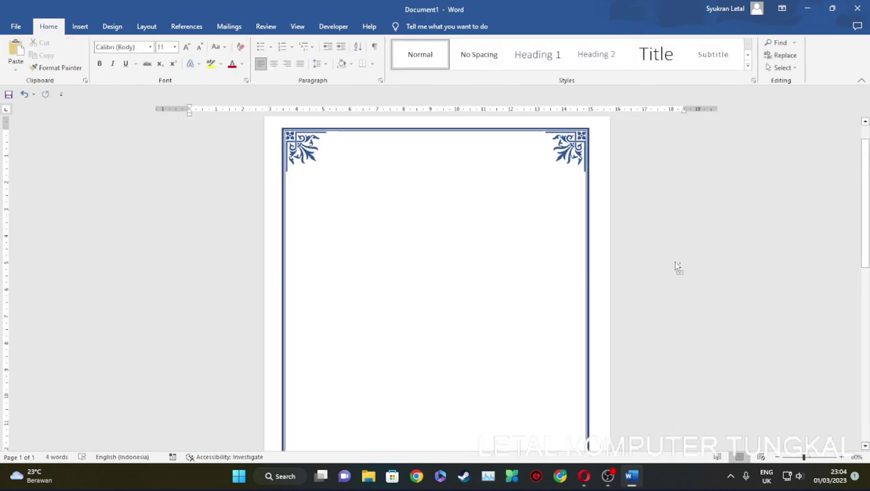
scroll(597, 284, "down", 3)
scroll(596, 284, "down", 3)
scroll(596, 284, "up", 1)
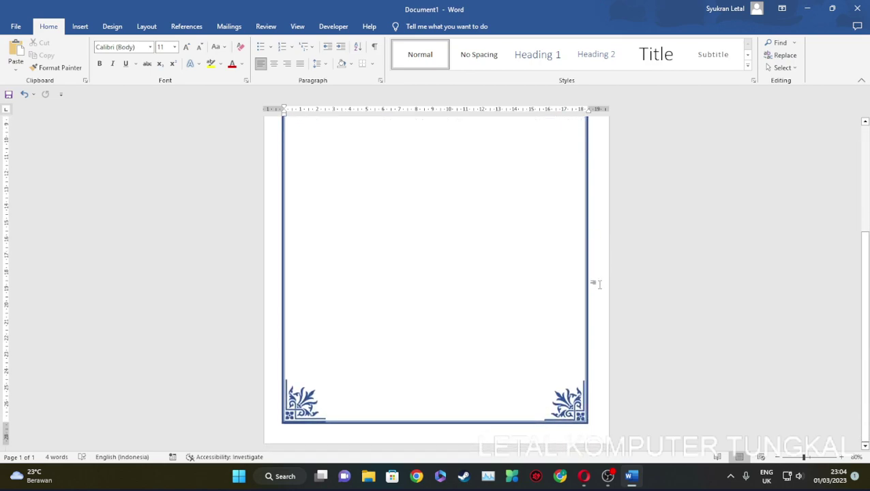
scroll(597, 284, "up", 5)
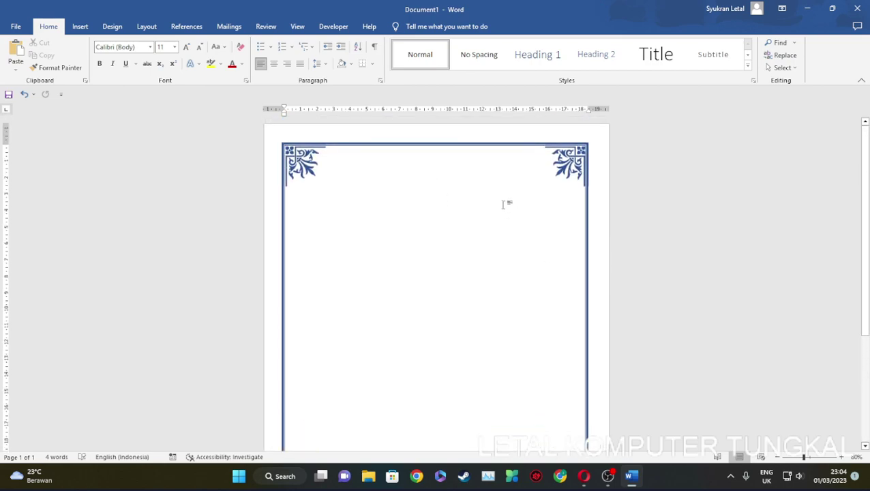